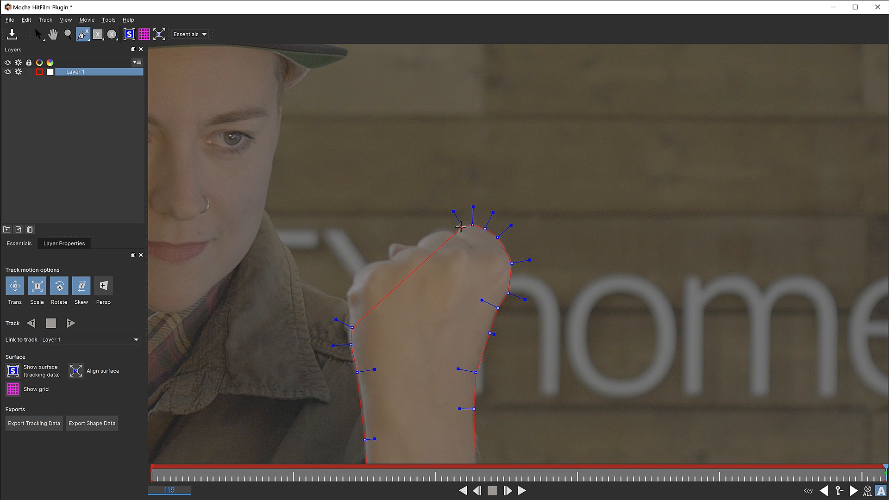
Step: Complete the spline along the edge of the fist and close the shape around the arm
click(346, 295)
click(349, 311)
right_click(354, 315)
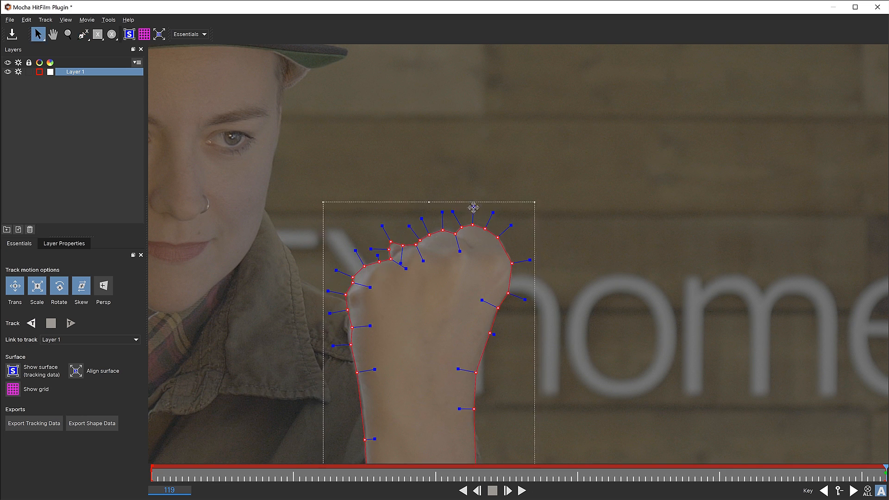
Step: Track the arm layer backwards from frame 119 and stop the tracking at frame 38
key(z)
drag(567, 223, 599, 343)
key(x)
drag(599, 343, 596, 326)
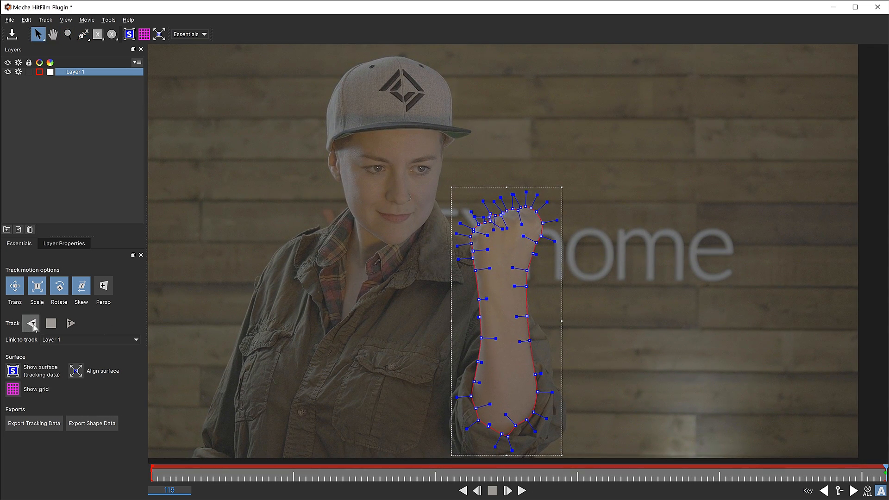
click(31, 323)
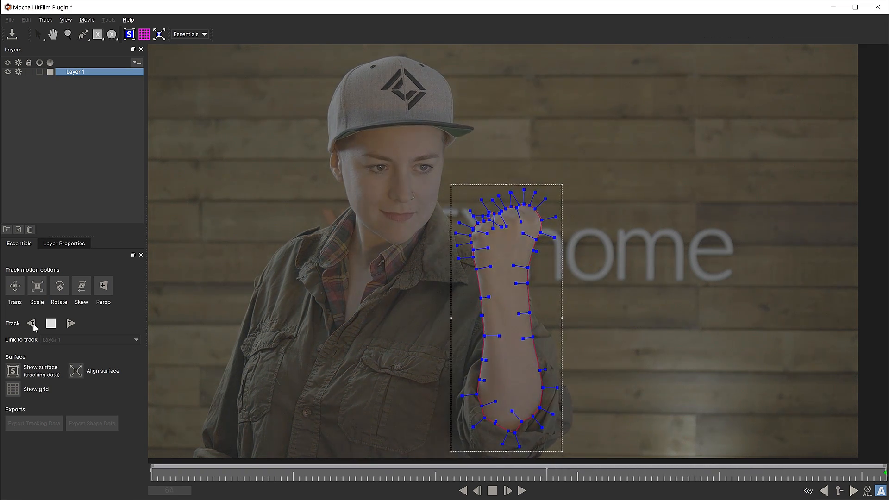
click(51, 323)
Step: Adjust the spline points along the knuckles at frame 38 so the outline fits the fist
key(z)
drag(582, 336, 631, 170)
drag(496, 262, 510, 251)
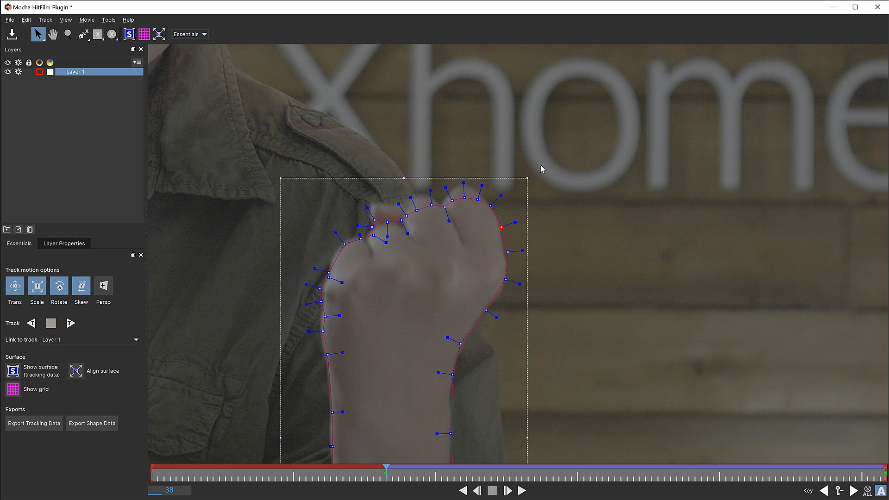
drag(358, 235, 397, 204)
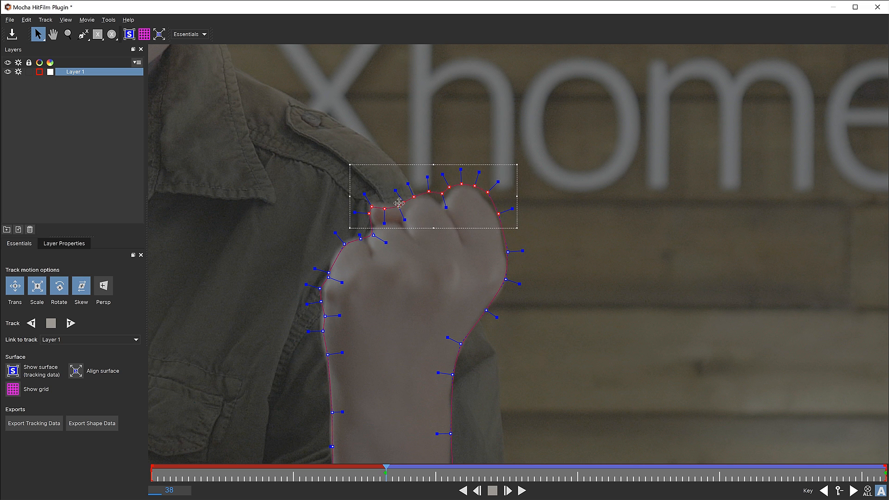
click(602, 217)
key(z)
drag(602, 217, 582, 301)
key(space)
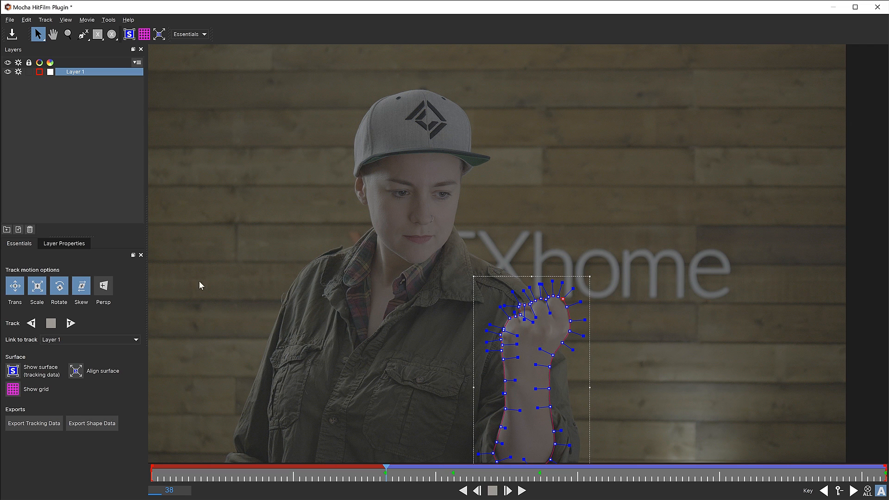
Step: Set the arm layer's in point to the current frame, 38
click(74, 245)
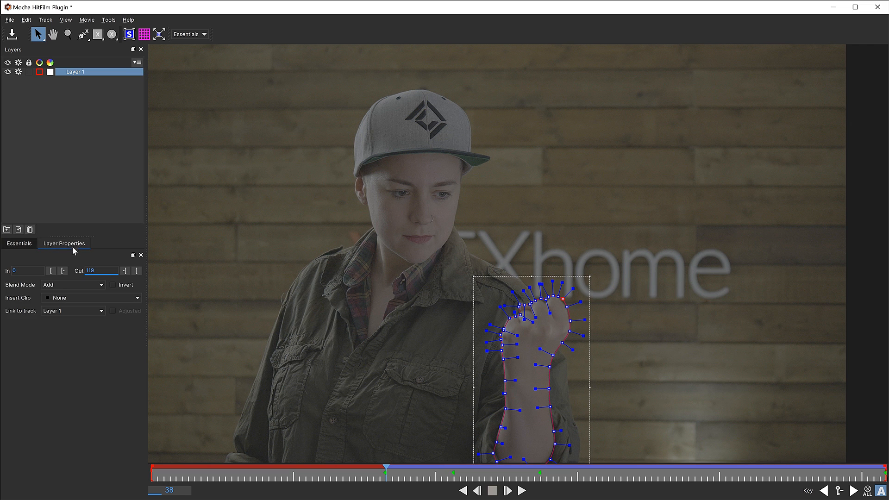
click(52, 271)
click(19, 244)
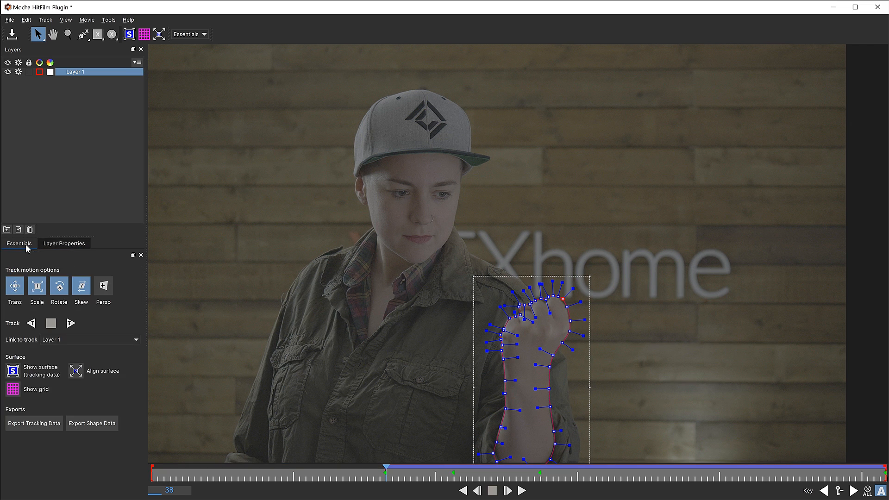
Step: Export the tracking data as HitFilm Transform Data over Hand Track.hfcs, and close Mocha to return to HitFilm
click(43, 424)
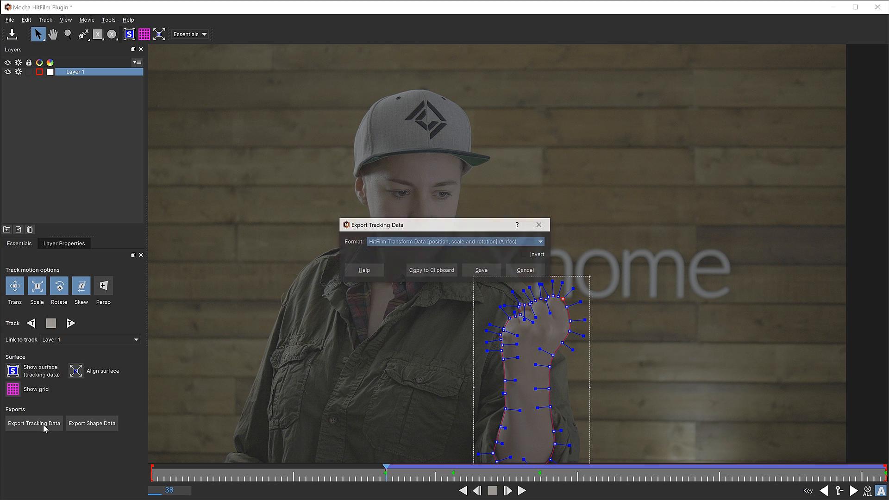
click(491, 271)
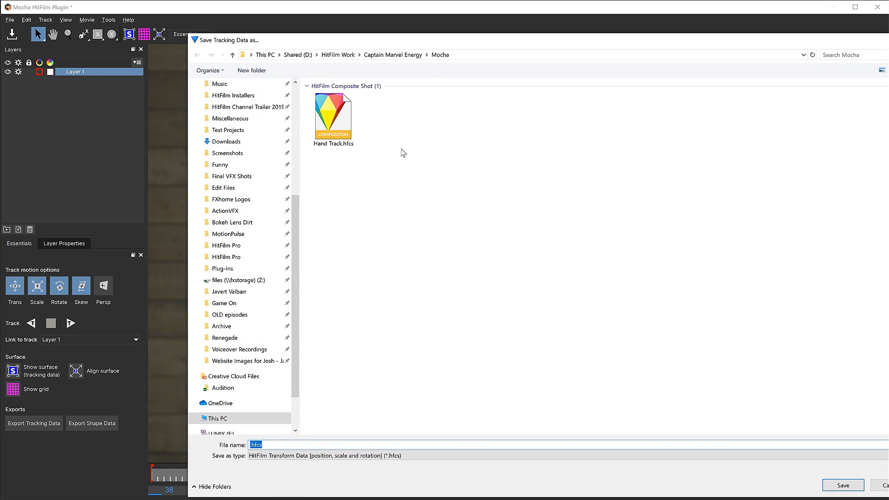
double_click(343, 131)
click(455, 274)
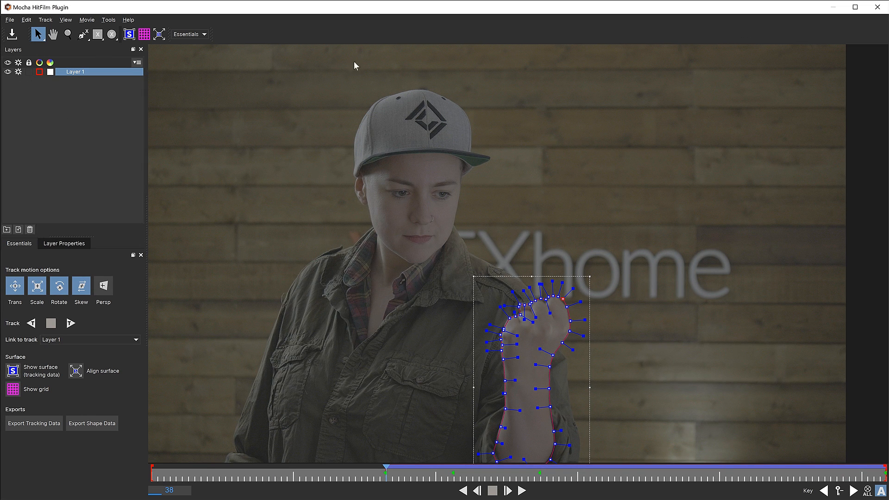
click(877, 8)
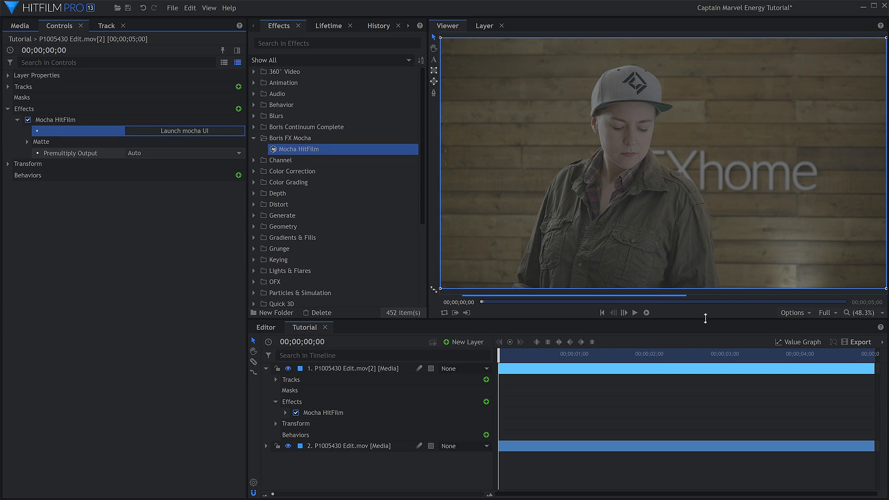
Step: Turn the upper footage layer into a composite shot named Arm Roto, moving its masks, effects and transform properties with the layer
drag(712, 355, 765, 355)
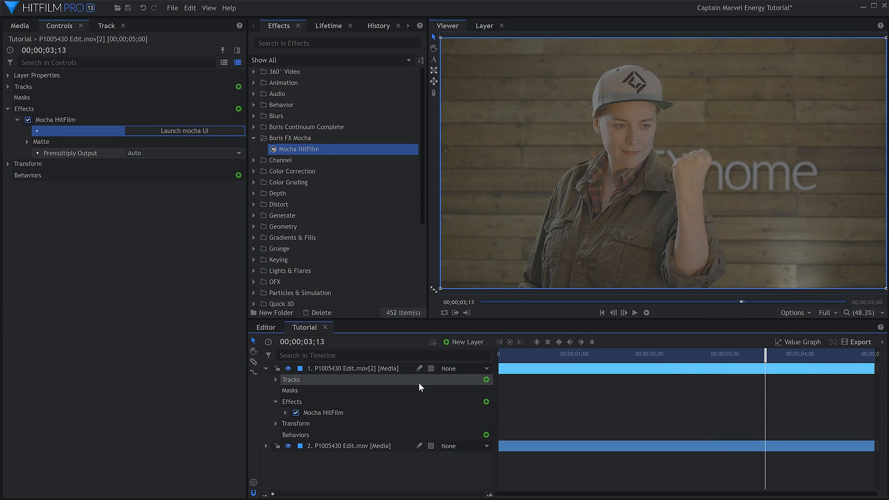
click(392, 370)
click(432, 342)
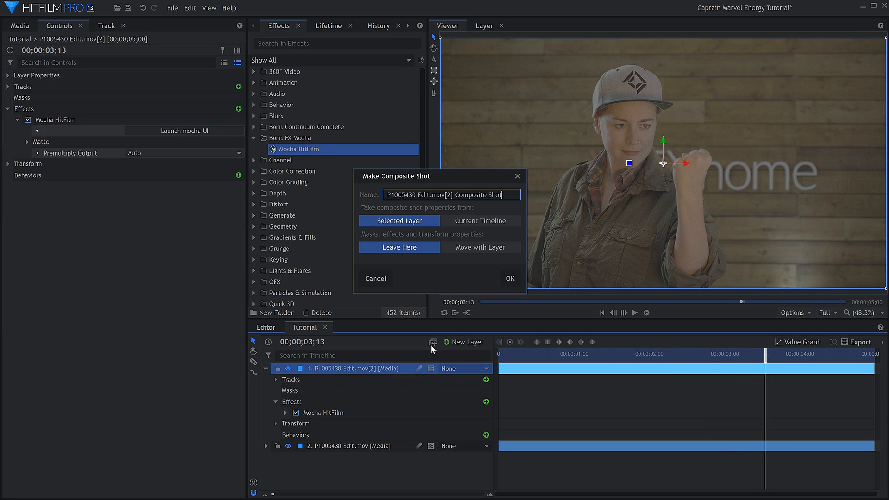
text(Arm Roto)
click(484, 248)
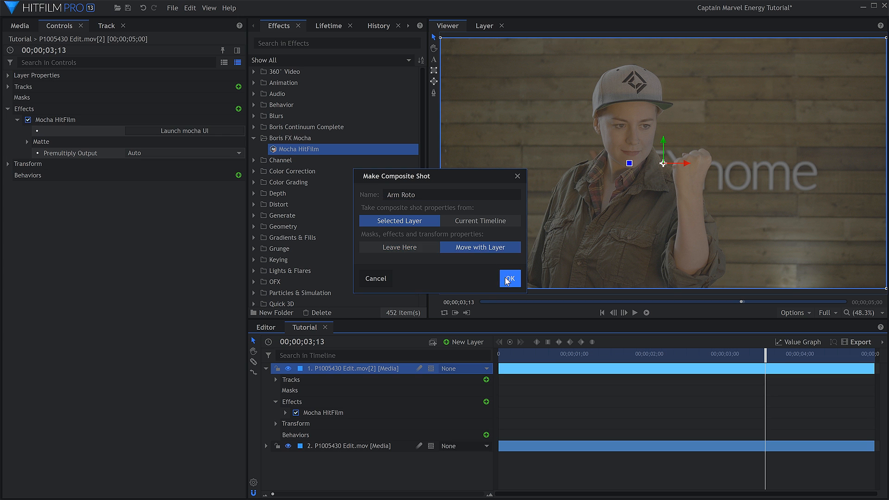
click(507, 279)
Step: Apply the Mocha HitFilm matte to the footage in Arm Roto and set its feather to 3
drag(632, 354, 739, 355)
click(737, 371)
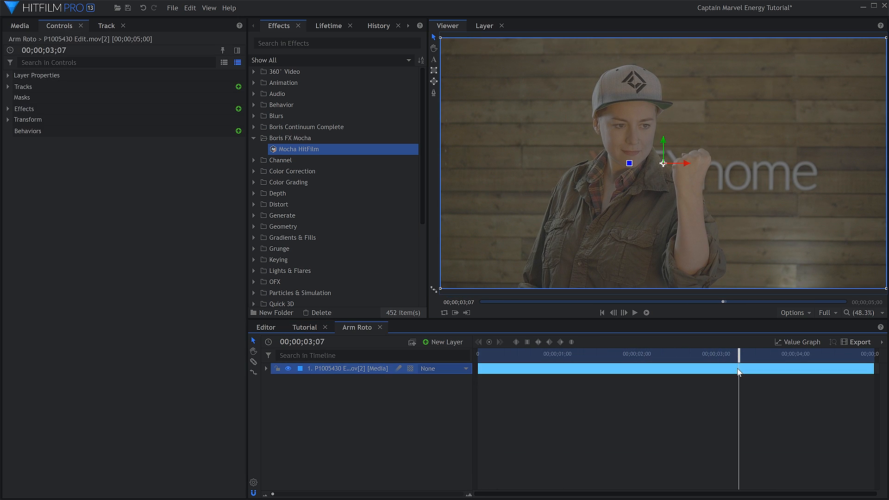
click(7, 109)
click(17, 119)
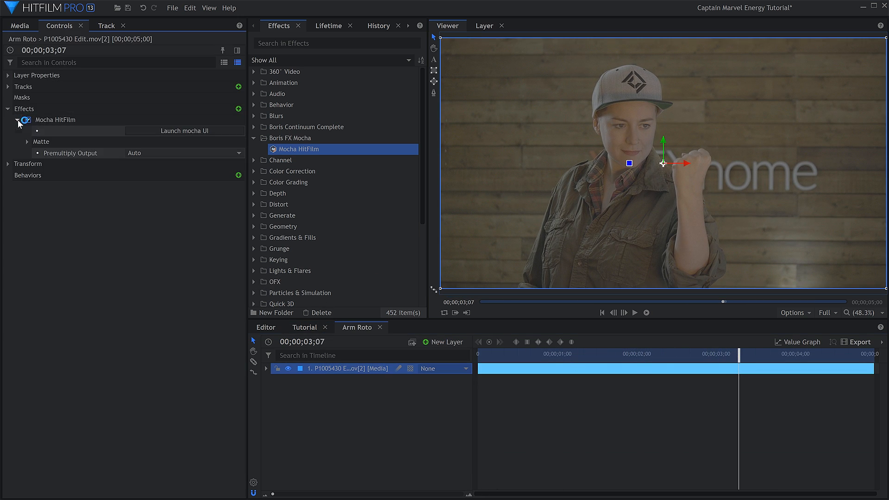
click(27, 142)
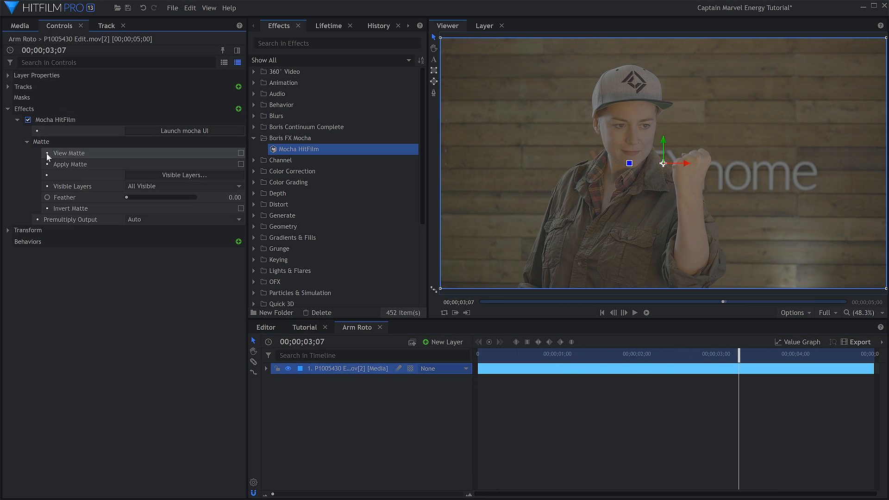
click(241, 164)
drag(733, 351, 795, 357)
click(235, 197)
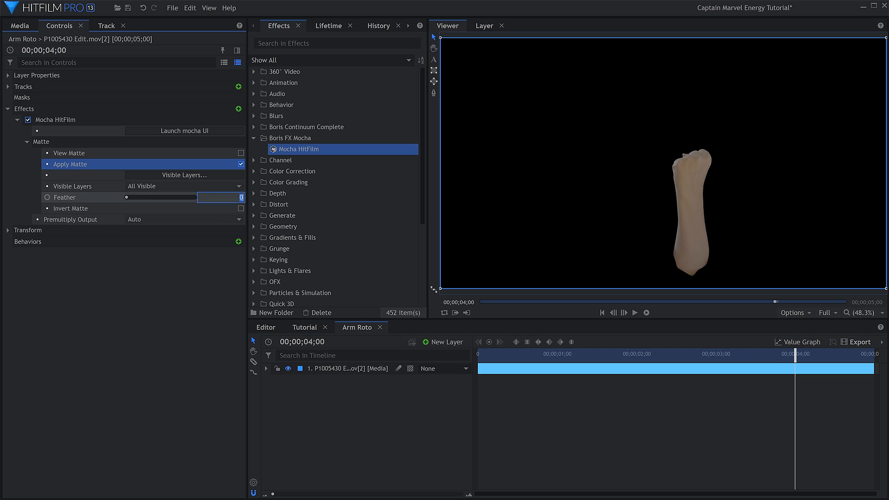
text(3)
click(217, 301)
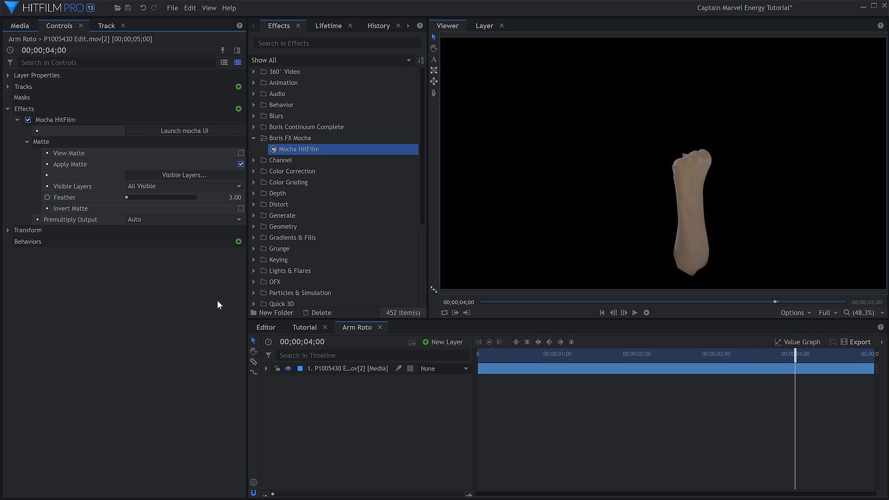
Step: Check the Arm Roto cutout in the Tutorial timeline by hiding the background footage and showing it again
click(306, 327)
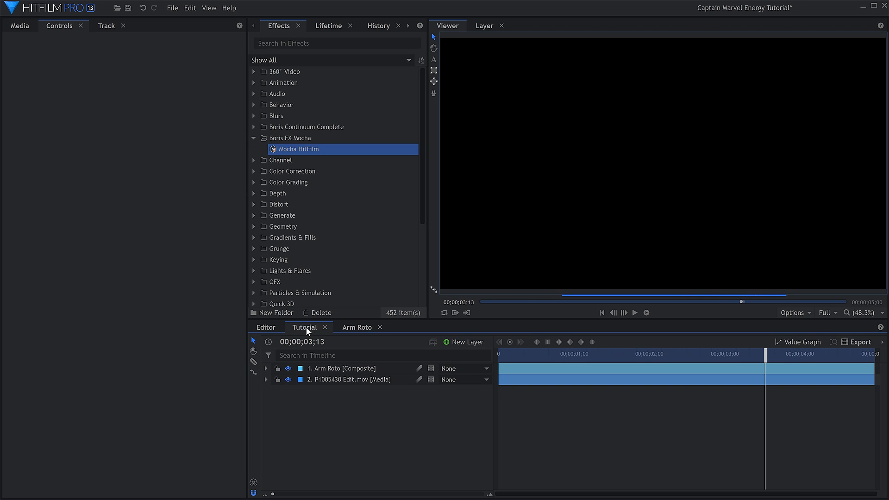
click(288, 368)
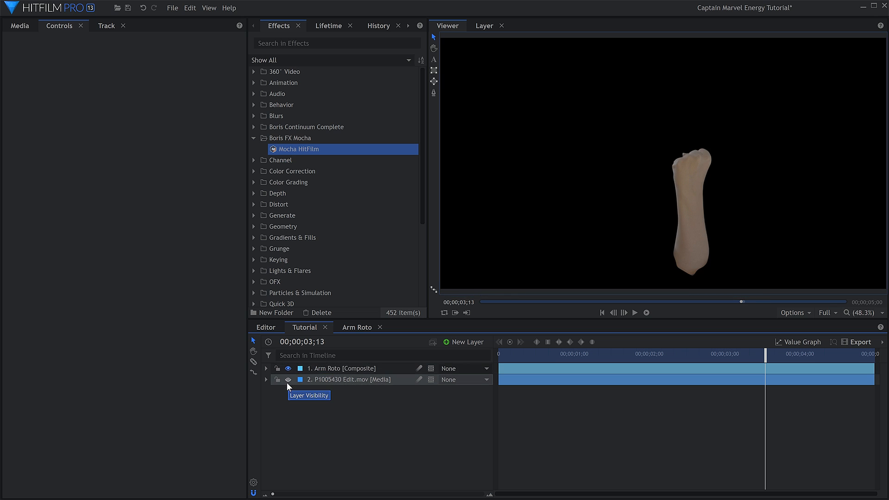
click(287, 380)
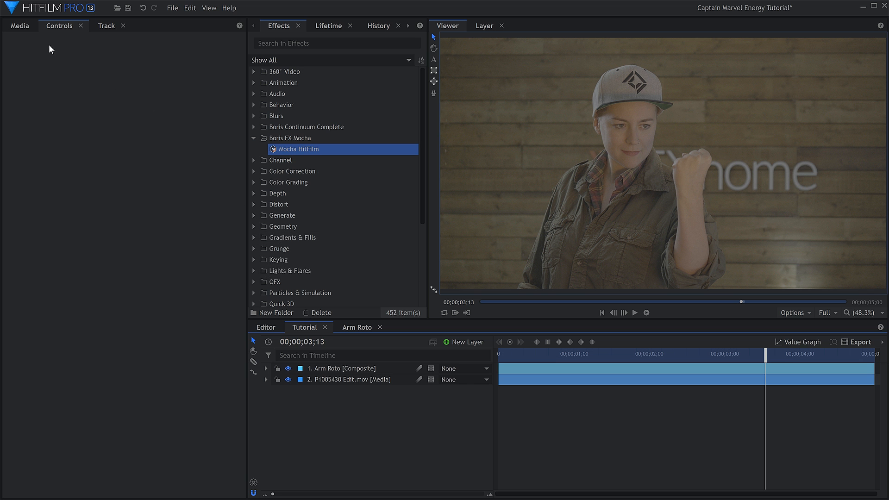
Step: Import the Hand Track.hfcs composite shot into the project
click(23, 28)
click(60, 43)
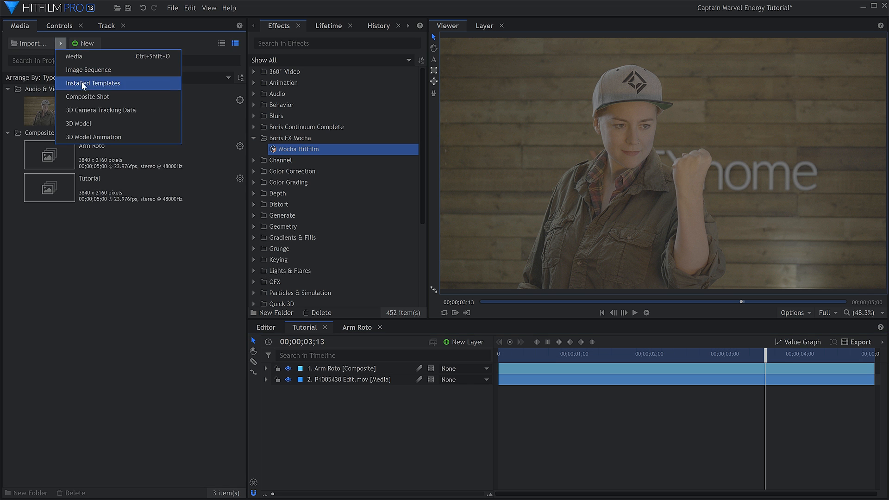
click(129, 101)
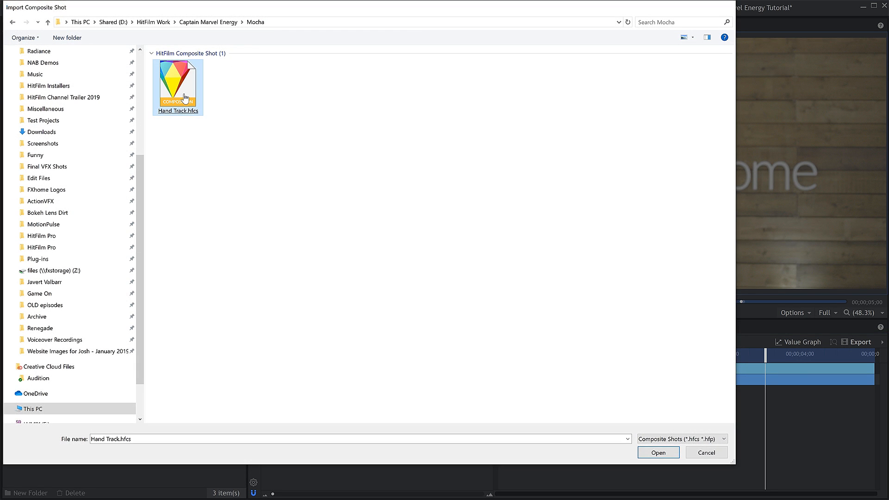
double_click(185, 99)
Step: Copy the imported Layer 1 point into the Tutorial timeline as Arm Track, with its end aligned to the footage's end
click(344, 377)
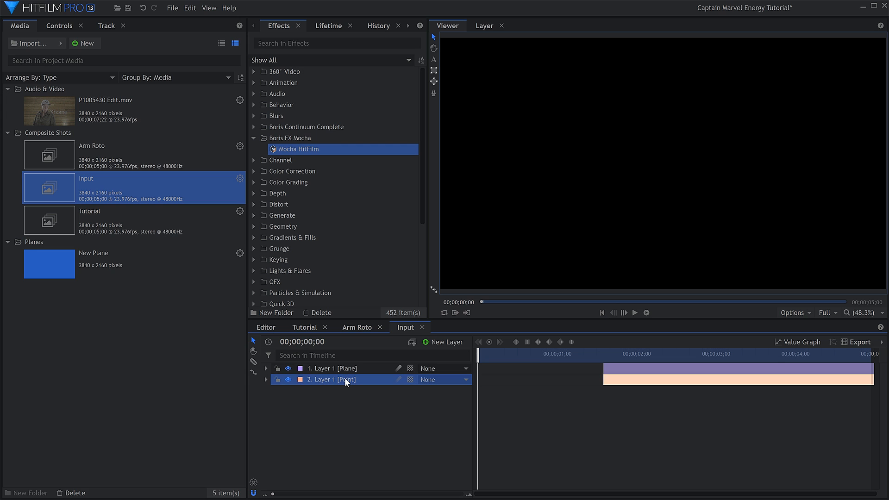
right_click(344, 378)
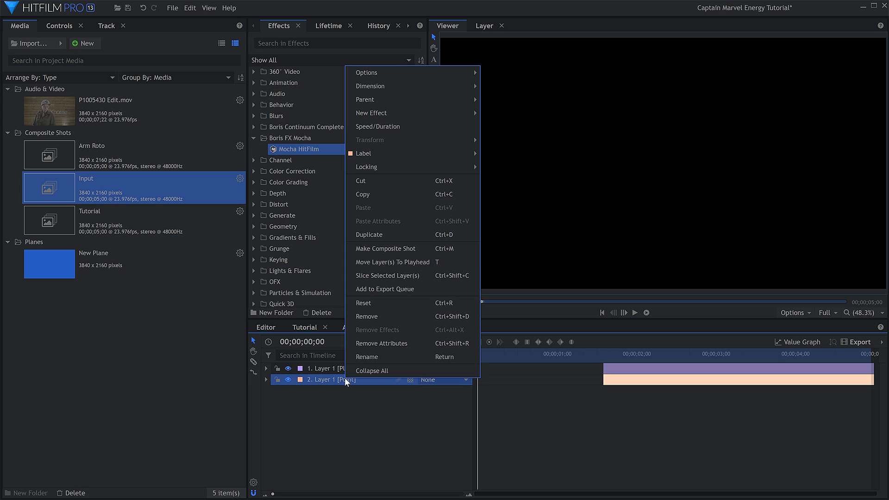
click(384, 194)
click(305, 327)
right_click(341, 412)
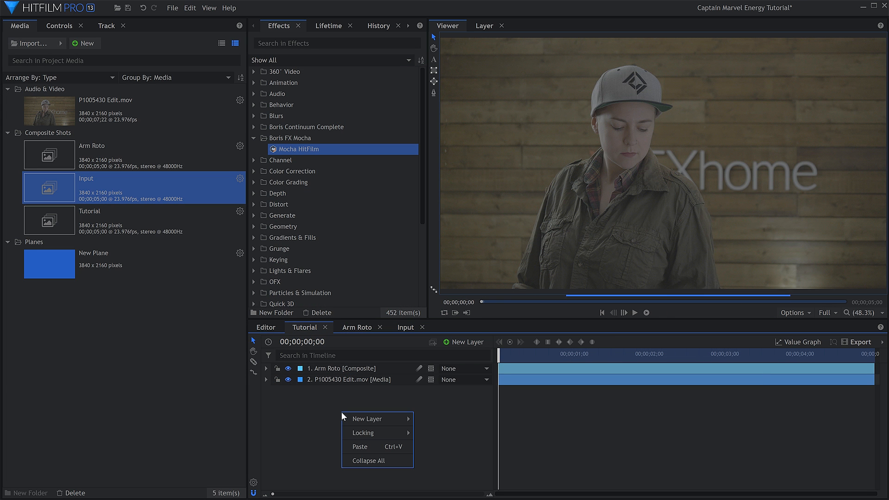
click(363, 446)
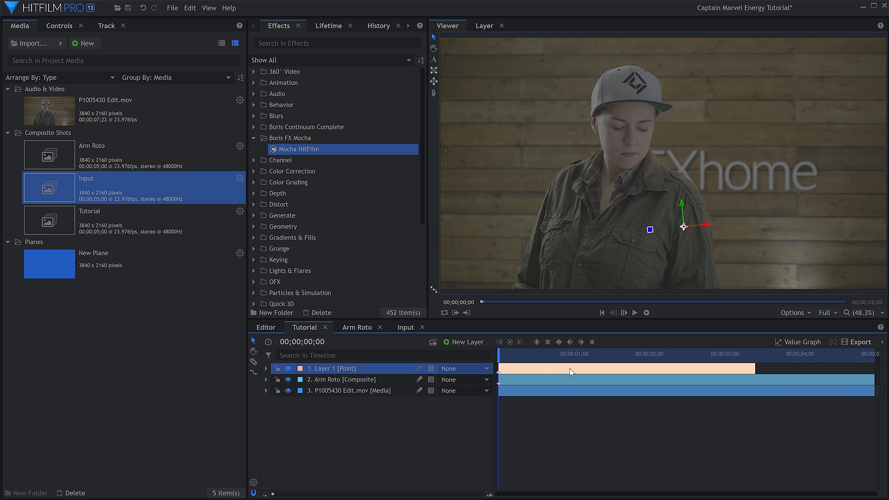
drag(566, 368, 772, 352)
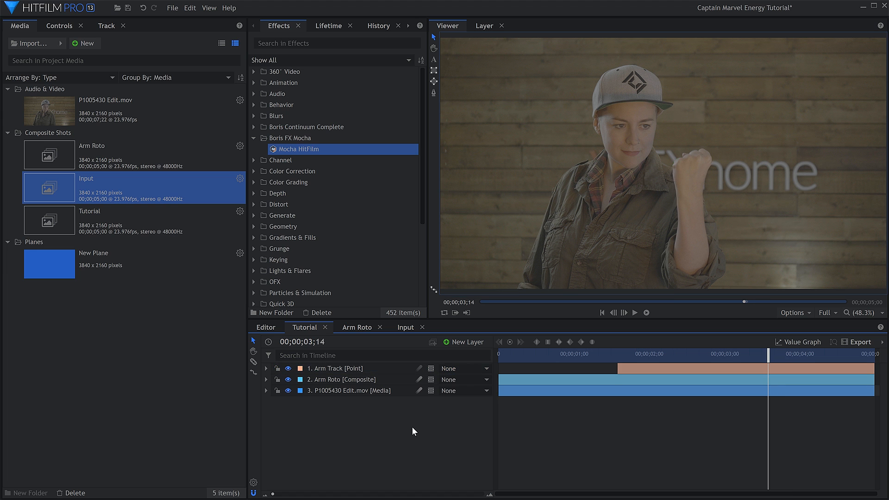
Step: Add a black plane layer to the Tutorial timeline and apply the Fractal Noise effect to it
click(467, 342)
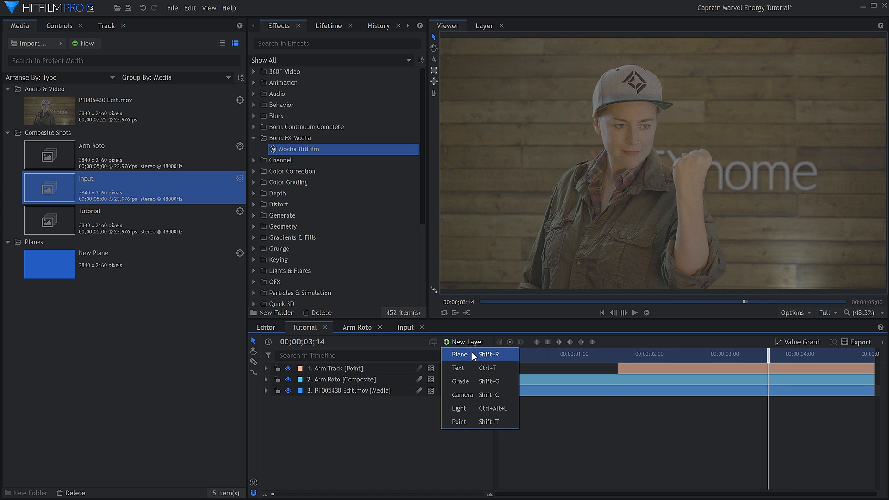
click(471, 352)
click(512, 292)
click(324, 43)
text(fract)
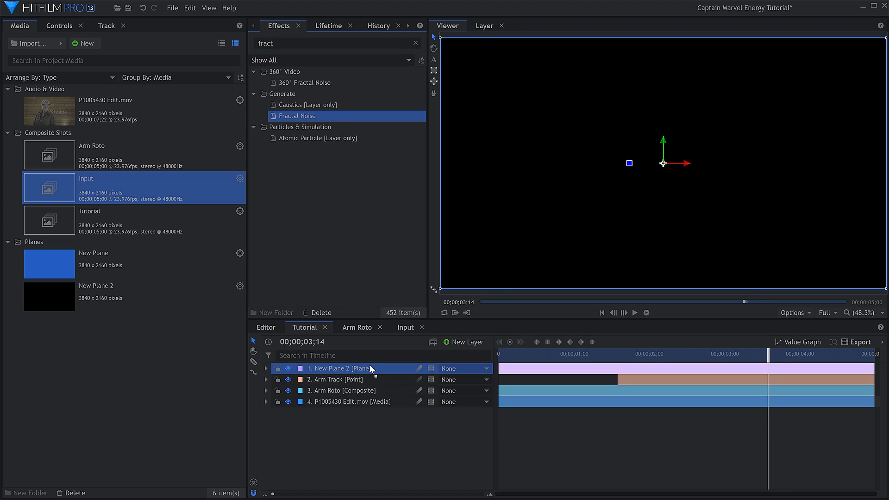
drag(370, 368, 370, 368)
Step: Set the Fractal Noise effect's Color 1 to a dark purple of 0.1, 0.0, 0.2
click(60, 26)
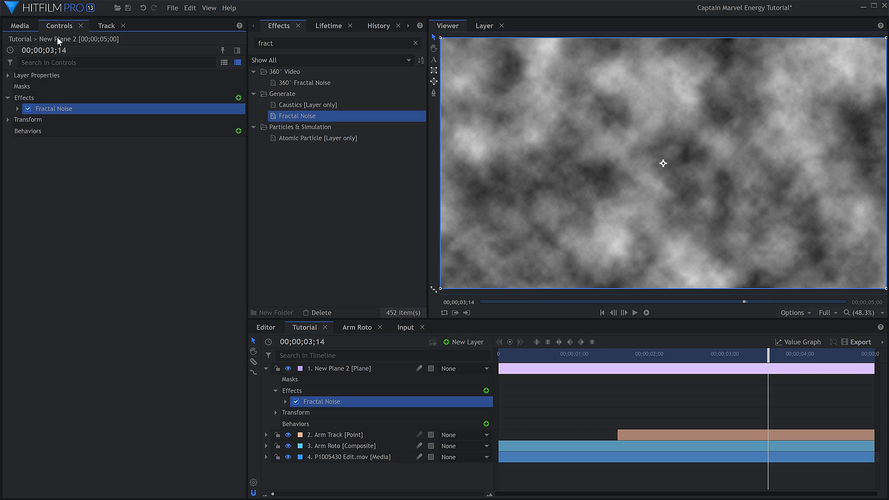
click(17, 109)
click(27, 186)
click(35, 197)
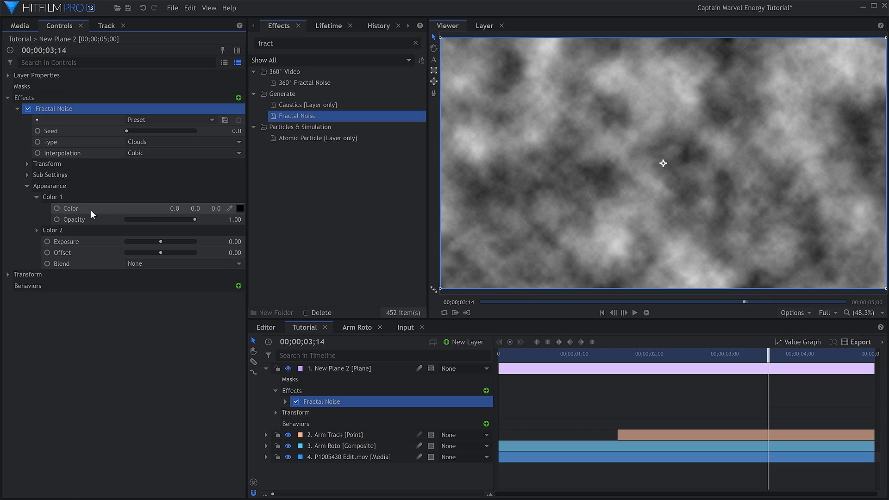
click(240, 208)
drag(480, 245, 456, 182)
drag(554, 243, 551, 234)
key(Return)
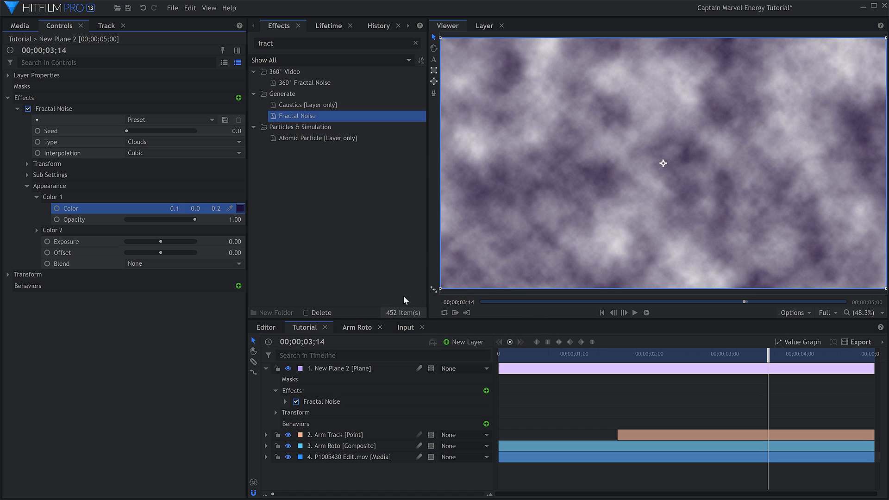
Step: Switch the noise plane to a darkening blend mode over the footage and set its Fractal Noise Exposure to 1.40
right_click(357, 364)
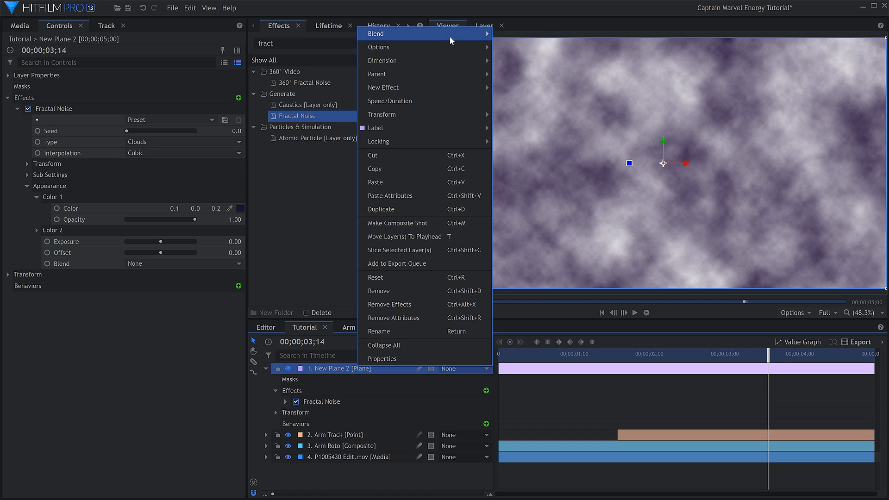
mouse_move(449, 34)
click(518, 223)
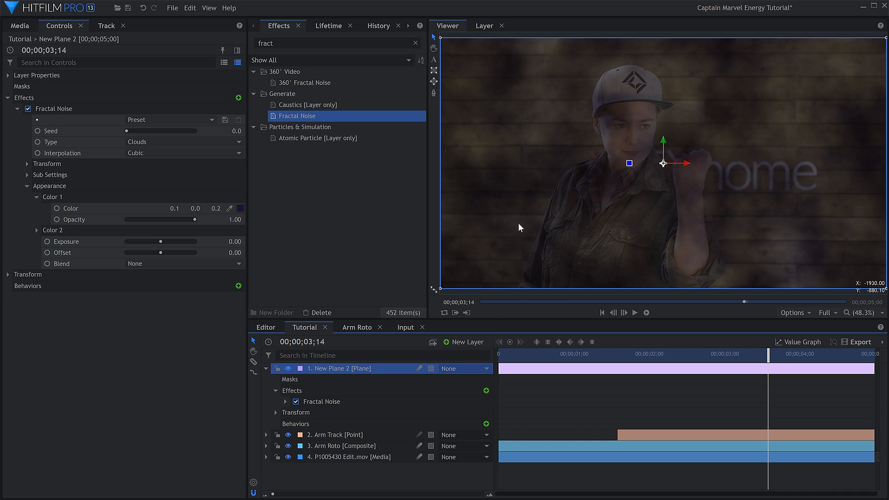
drag(162, 240, 164, 241)
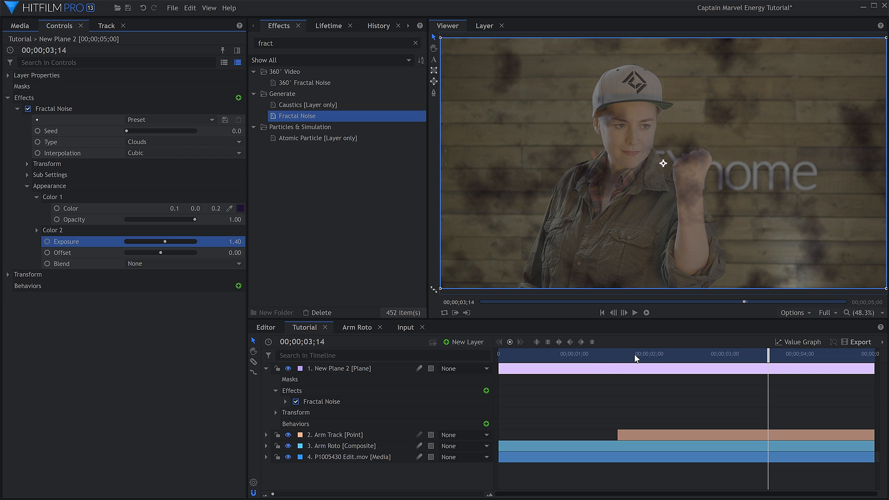
Step: Enable keyframing for the Fractal Noise Seed and Position at 00;00;00;00
drag(632, 354, 499, 354)
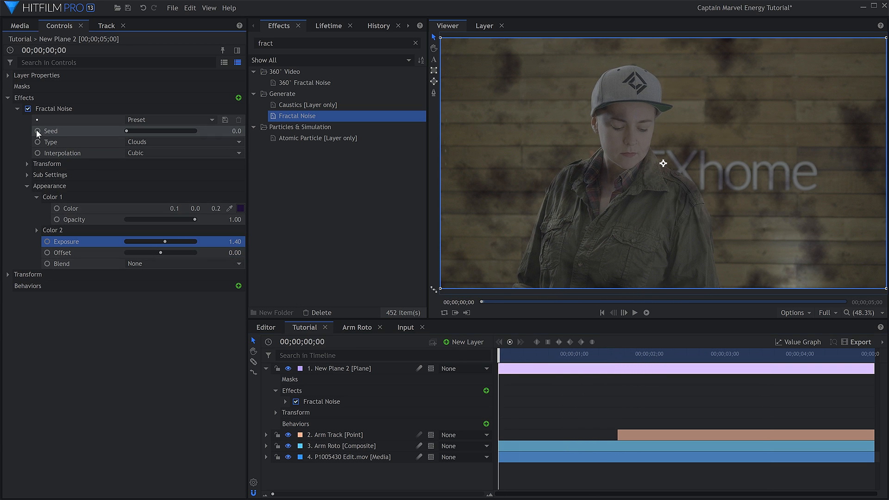
click(37, 131)
click(27, 164)
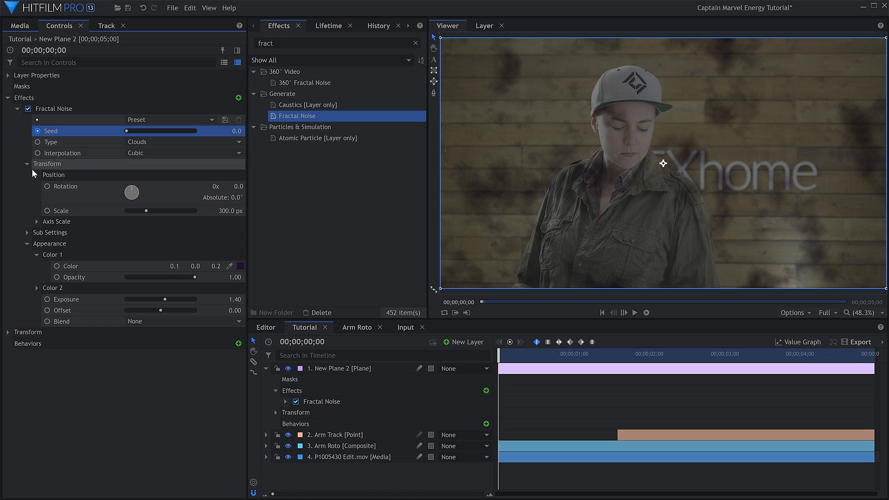
click(36, 174)
click(58, 187)
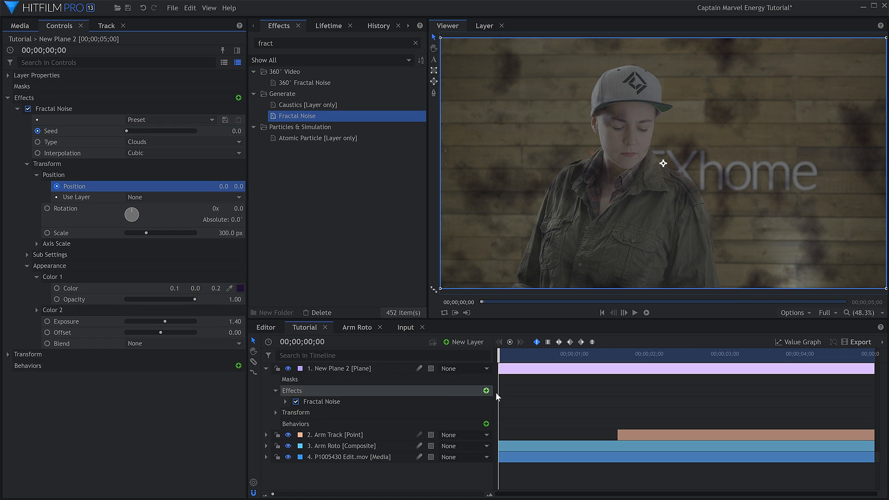
Step: At 00;00;04;23, set the noise Position to 0.0, 1211.0 and the Seed to 5.0, and preview the animation from the start
drag(667, 356, 871, 357)
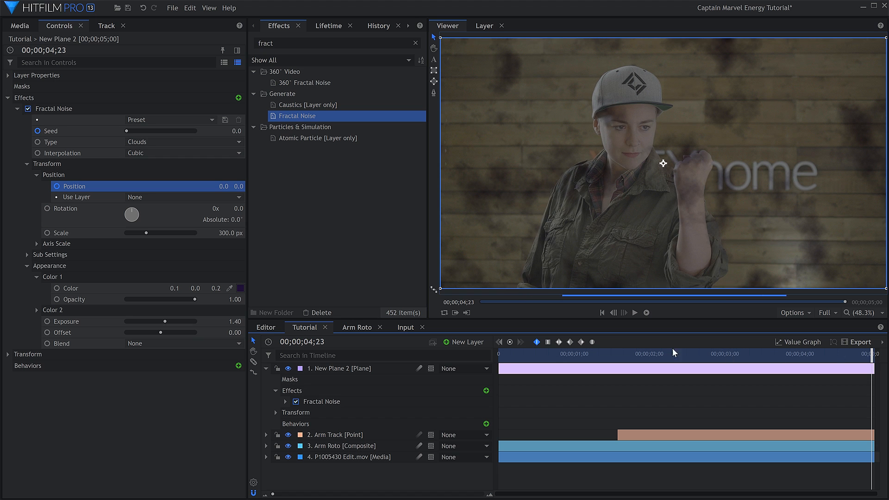
drag(238, 186, 292, 186)
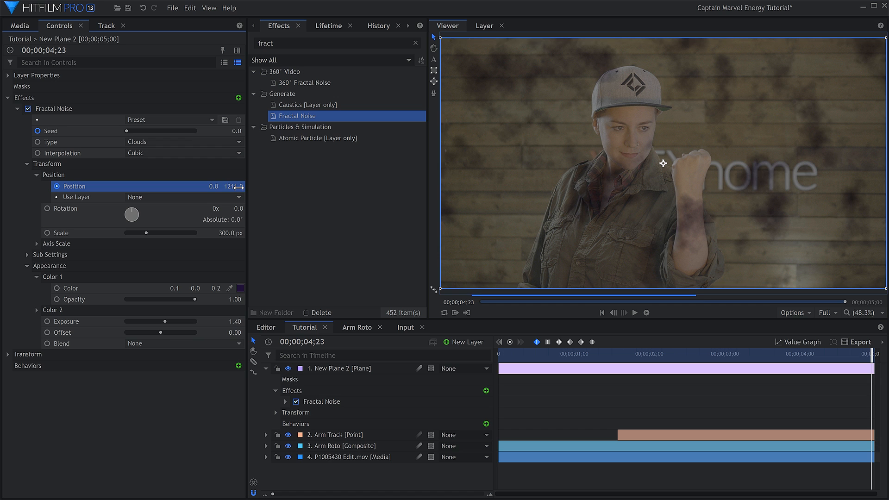
click(234, 131)
key(Return)
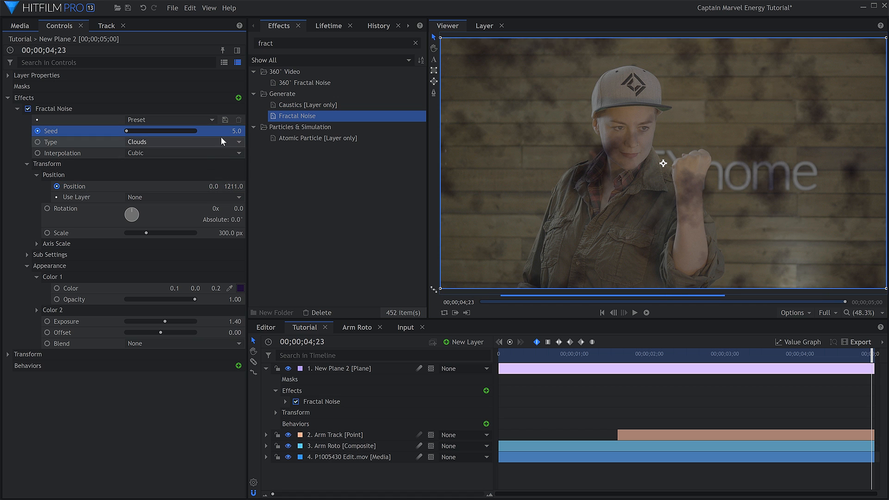
key(Home)
key(space)
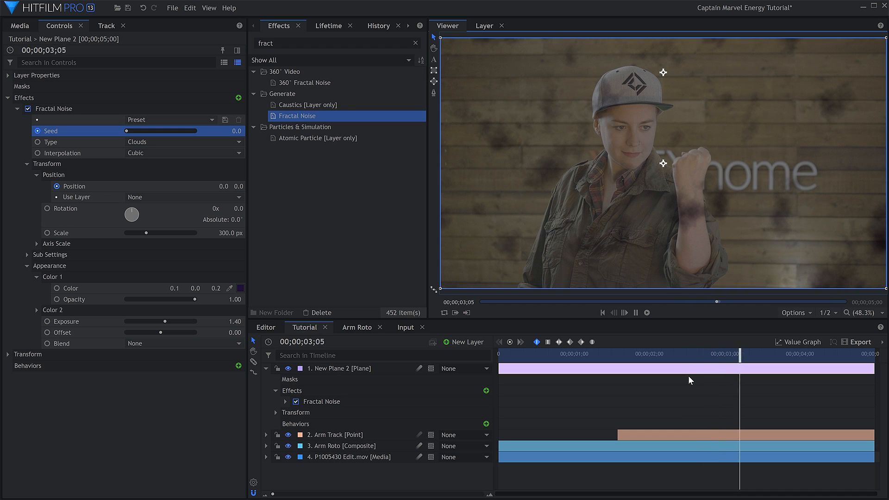
key(space)
Step: Add the Set Matte effect to the noise plane with Arm Roto as its source layer
double_click(336, 43)
text(set)
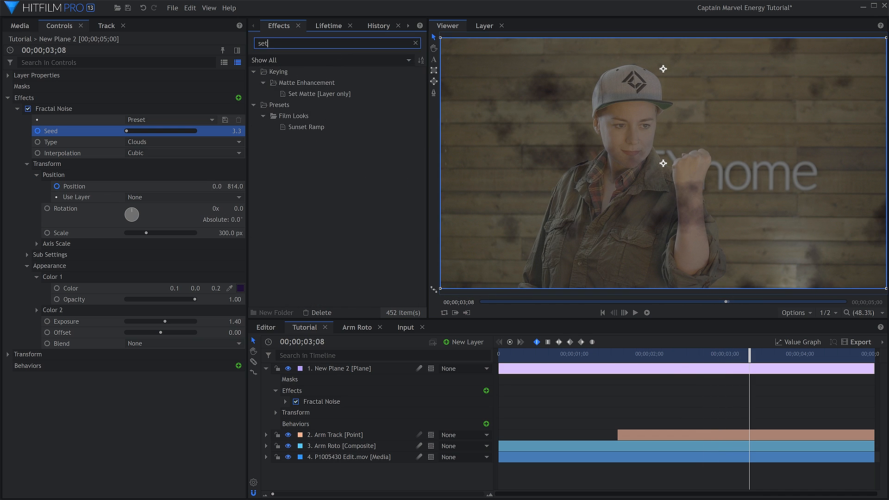
drag(330, 91, 168, 303)
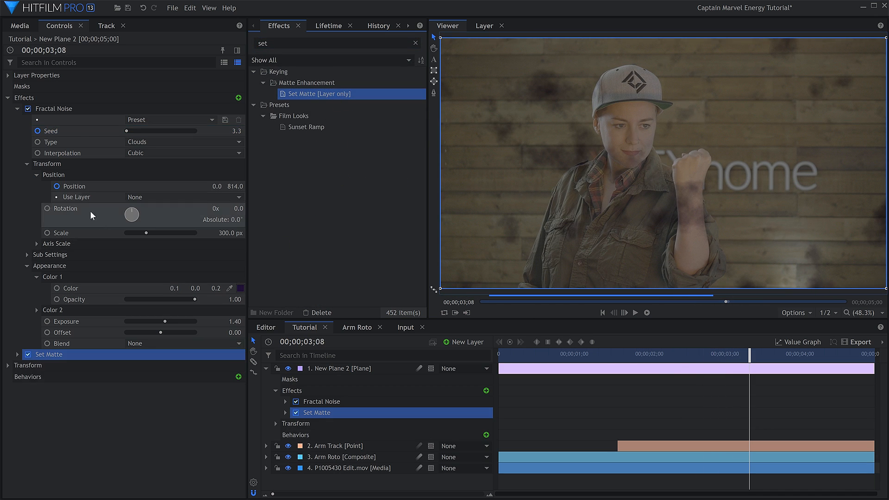
click(18, 108)
click(17, 120)
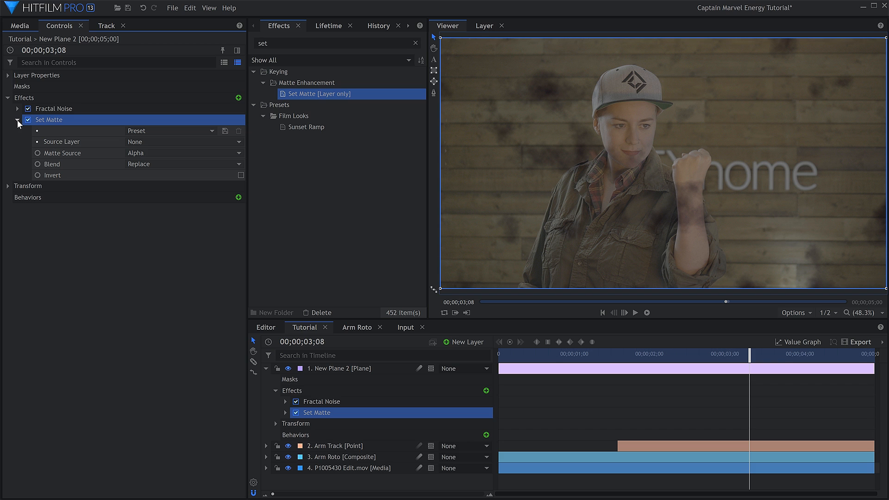
click(191, 142)
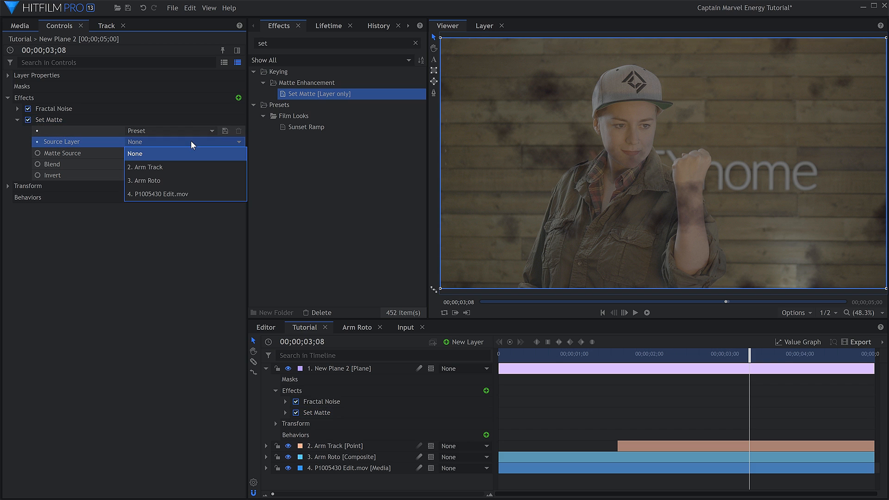
click(187, 180)
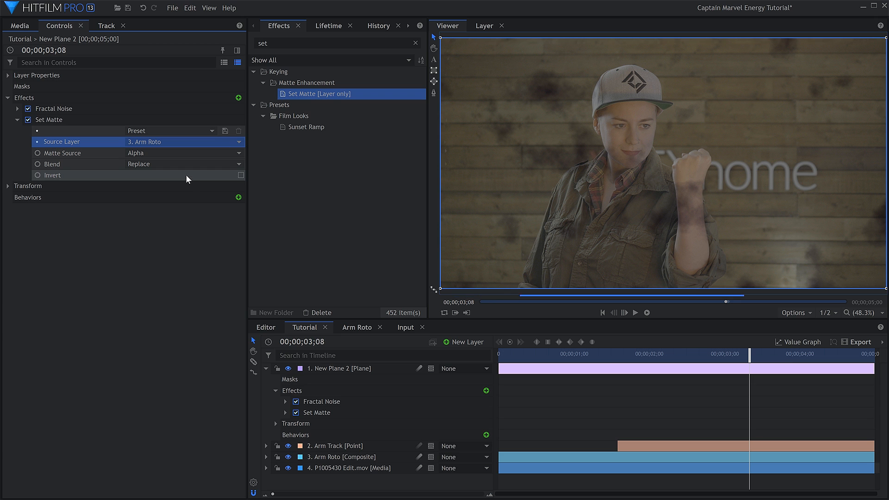
Step: Set the Set Matte effect's Blend to Subtract and turn on Invert
click(182, 165)
click(181, 188)
click(240, 175)
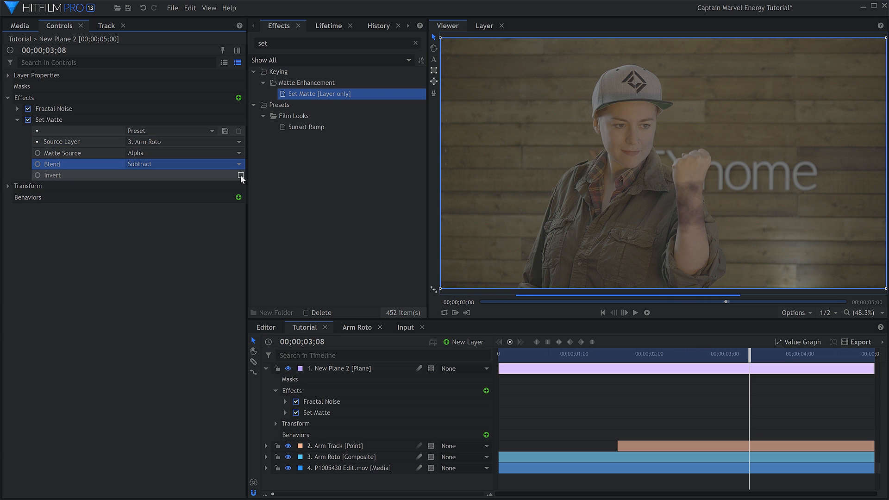
Step: Add the Light Wrap effect to the noise plane with P1005430 Edit.mov as its source layer
text(p)
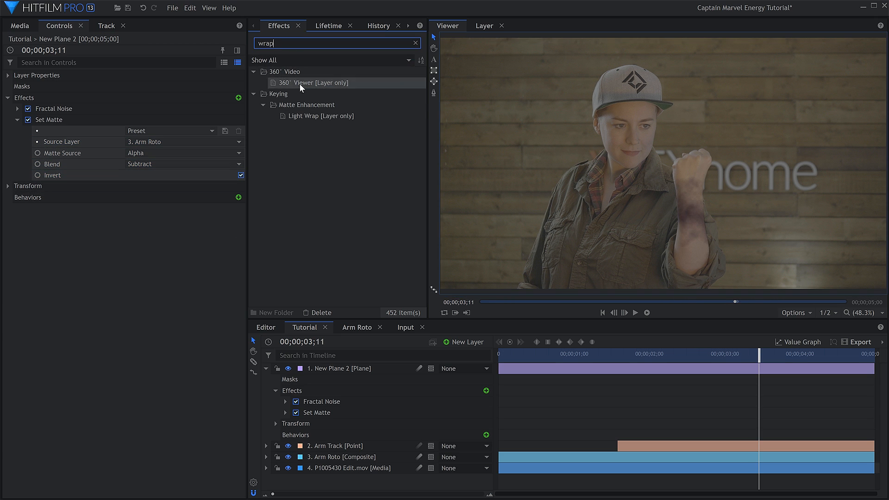
drag(296, 115, 70, 153)
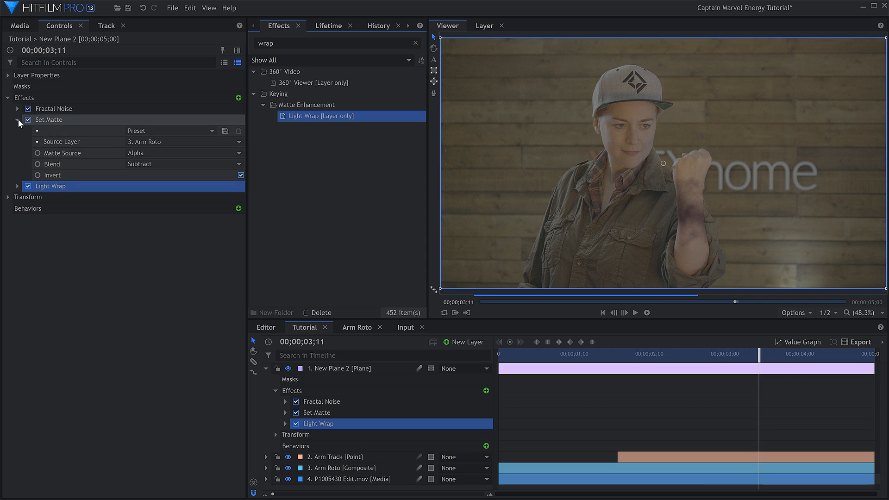
click(18, 119)
click(17, 130)
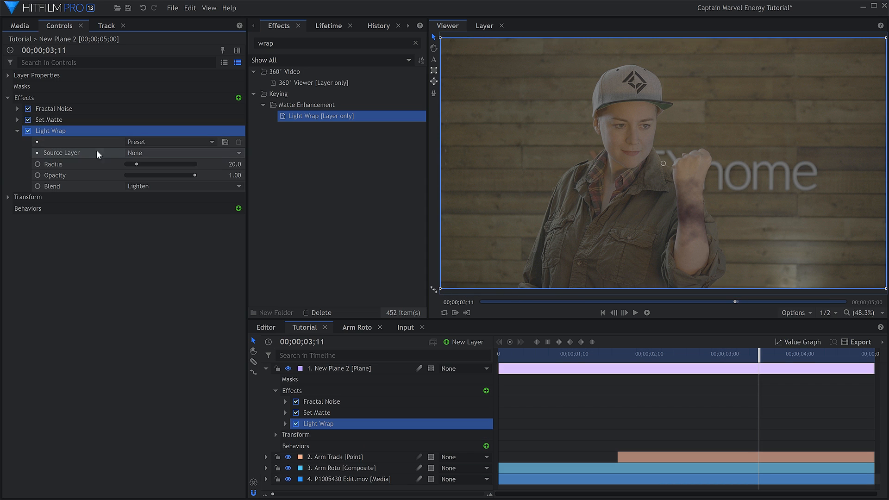
click(170, 154)
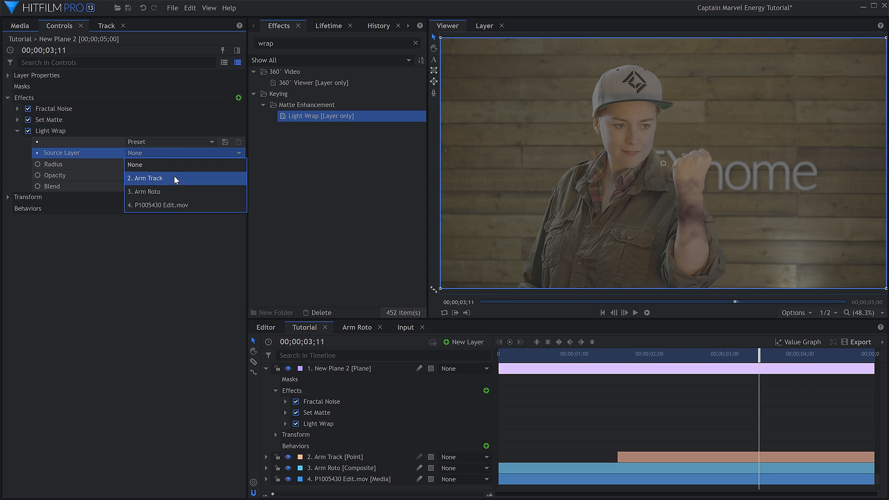
click(201, 205)
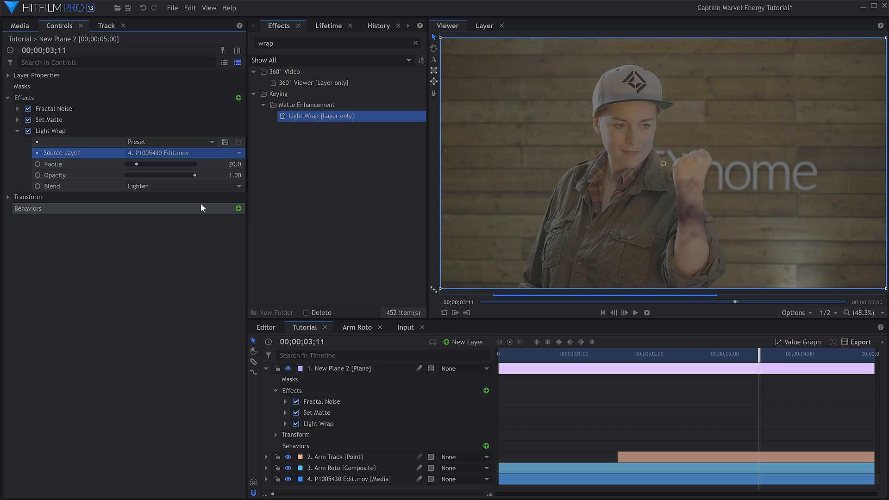
Step: Set the Light Wrap to Add blending with a Radius of 96.0 and an Opacity of 0.66
click(173, 186)
click(172, 209)
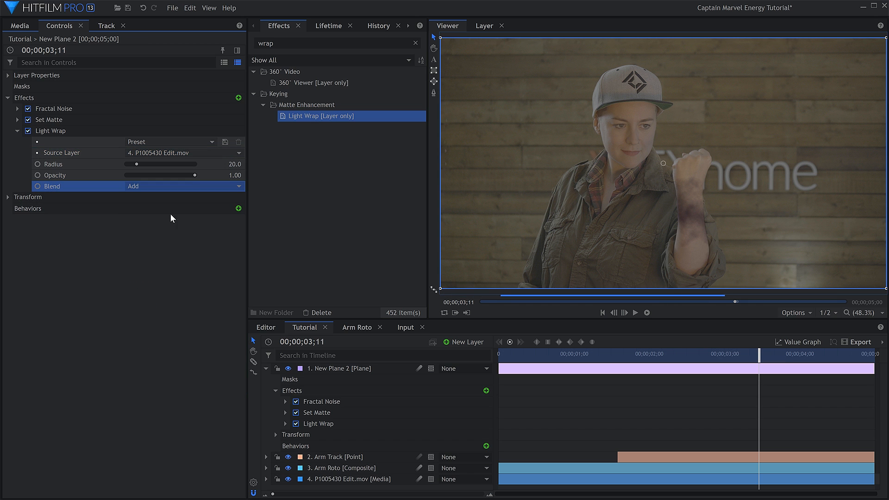
drag(135, 163, 172, 165)
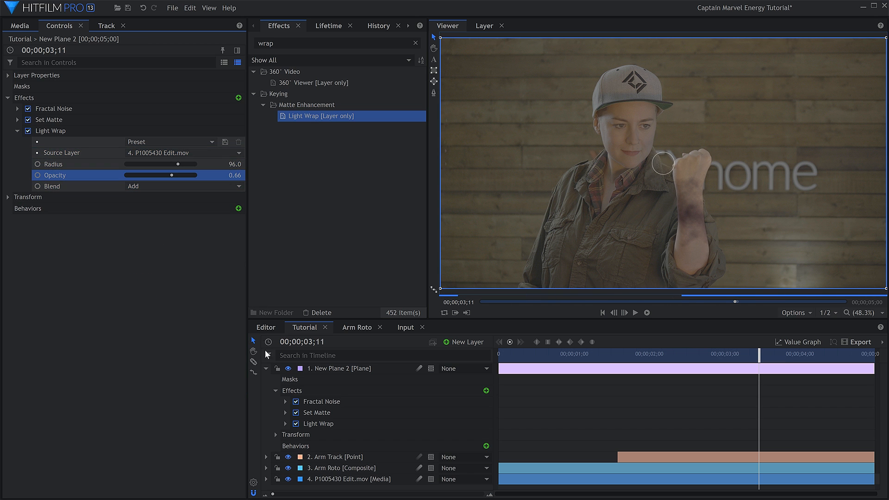
Step: Collapse the noise plane layer and rename it Purple Fractal
click(266, 368)
click(370, 369)
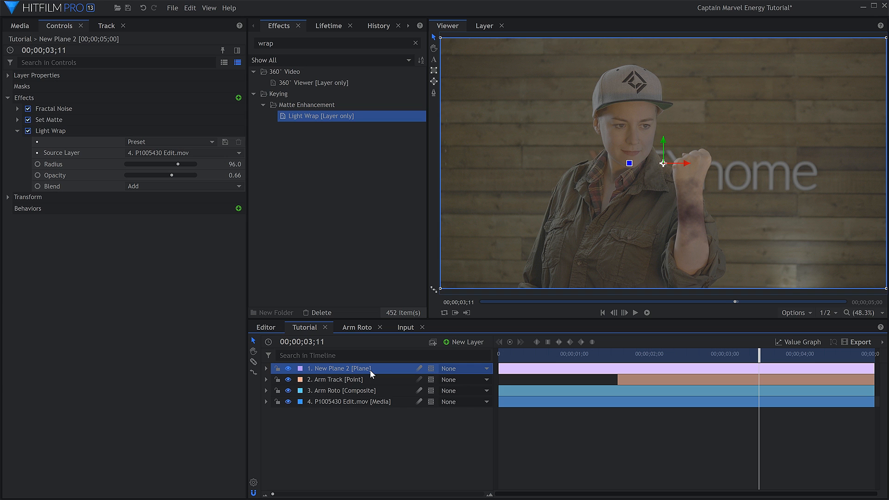
double_click(370, 370)
text(Purple)
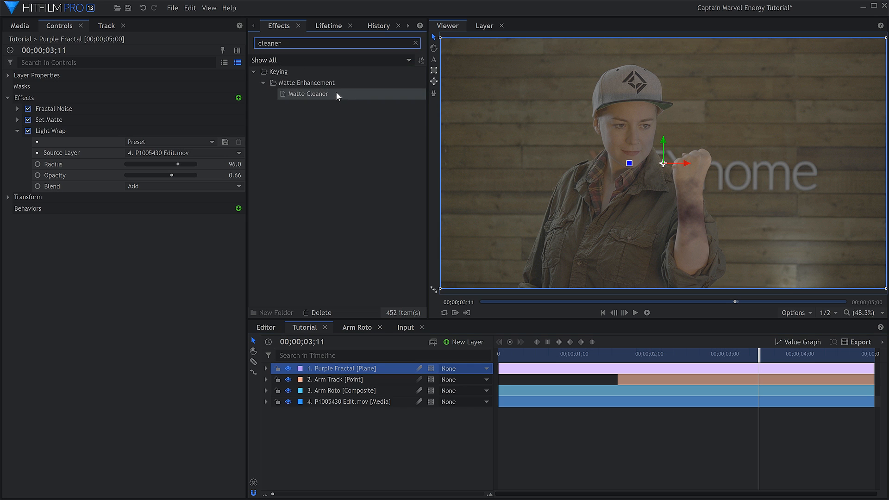
Step: Add the Matte Cleaner effect after Light Wrap on the Purple Fractal layer and fine-tune its matte settings
drag(335, 90, 92, 139)
click(18, 131)
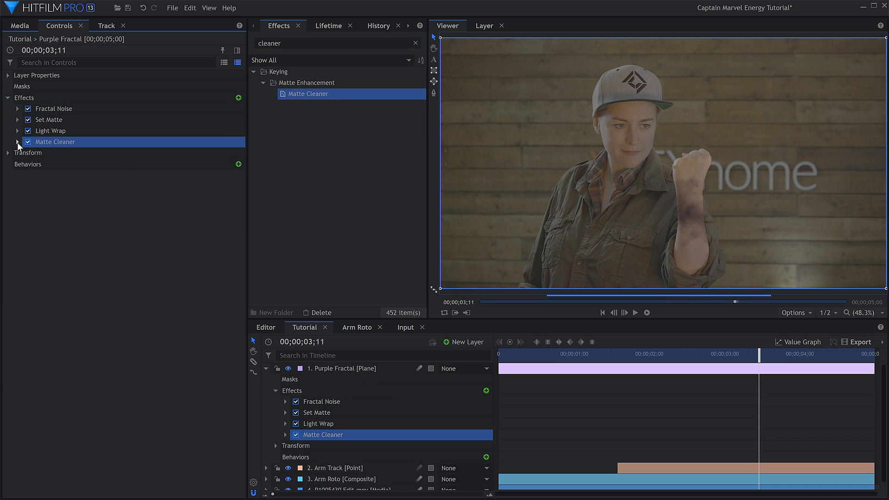
click(18, 142)
click(142, 175)
drag(143, 175, 148, 174)
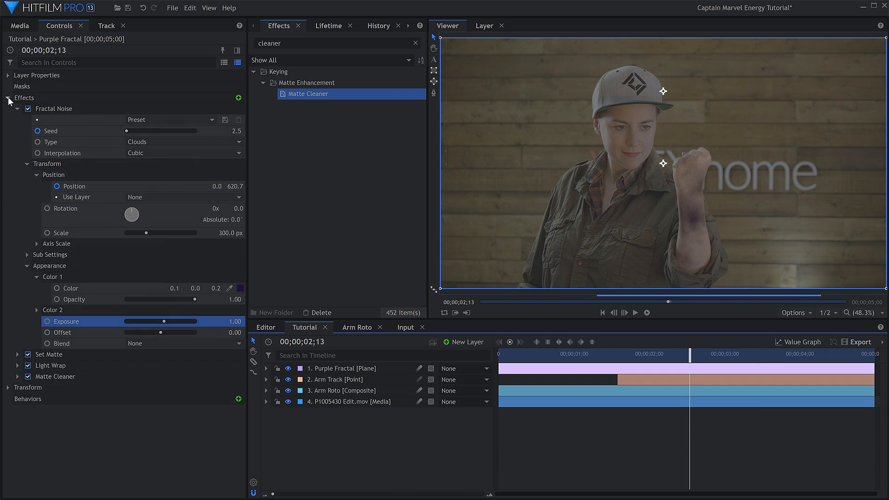
Step: Animate the Purple Fractal layer's Opacity from 0% at 00;00;02;13 to 75% at 00;00;03;02
click(7, 97)
click(8, 108)
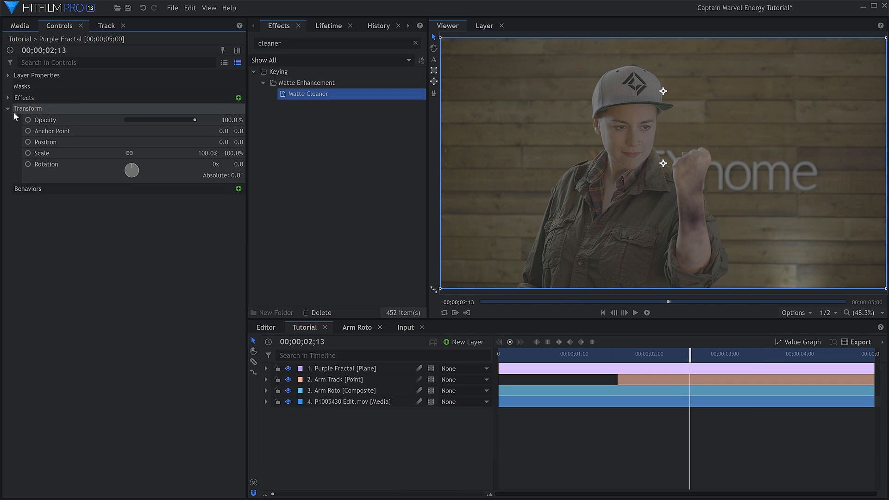
click(27, 120)
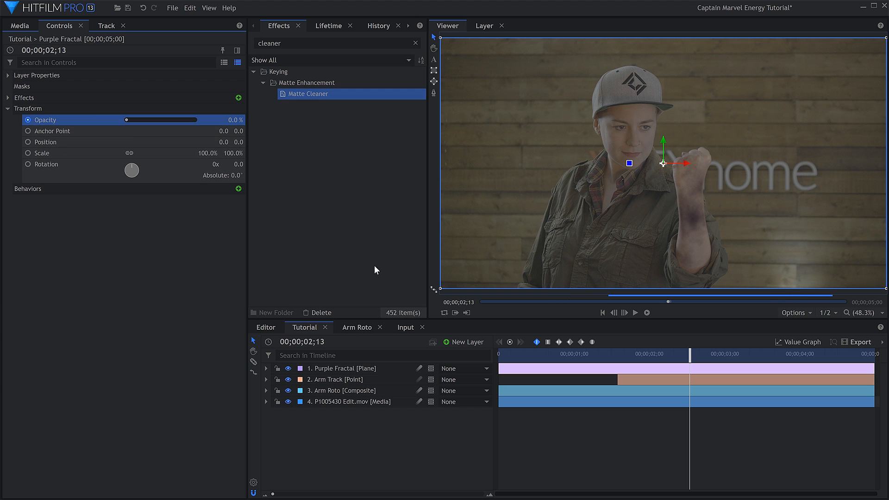
click(731, 354)
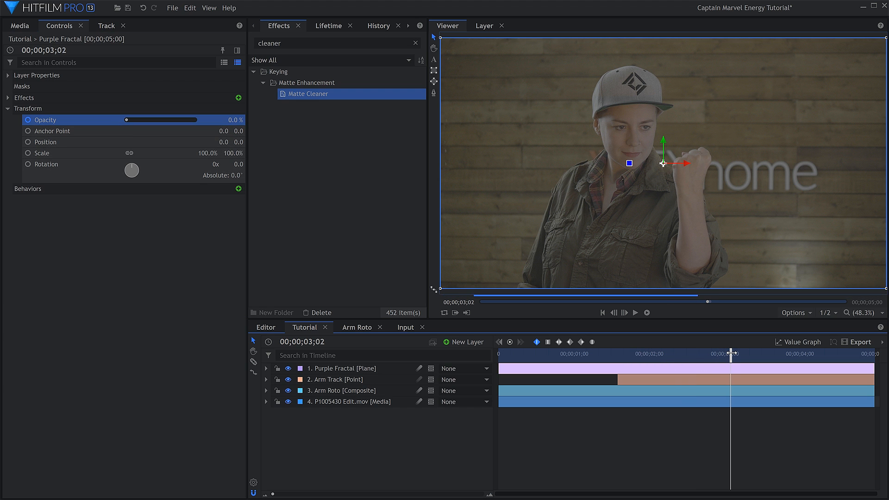
click(180, 120)
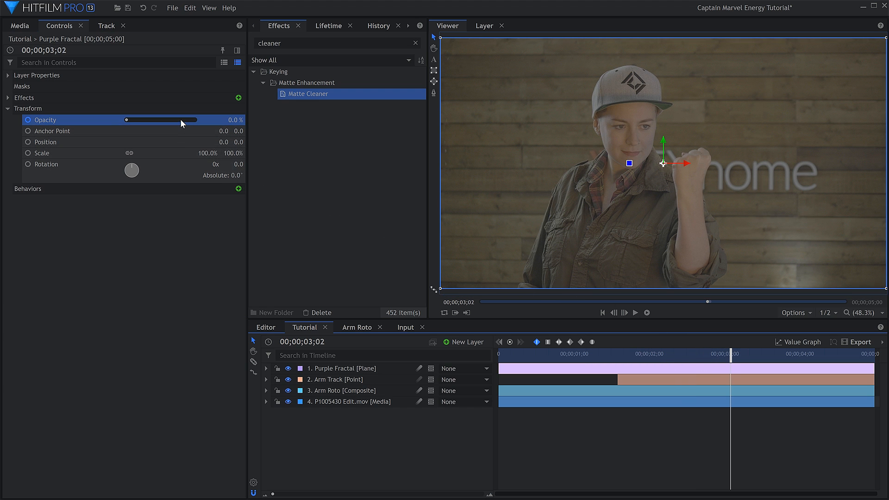
click(234, 120)
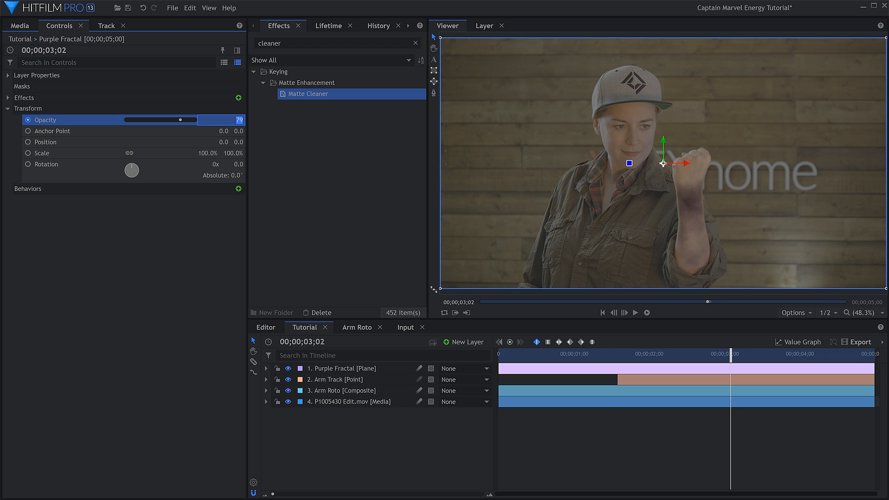
text(75)
key(Return)
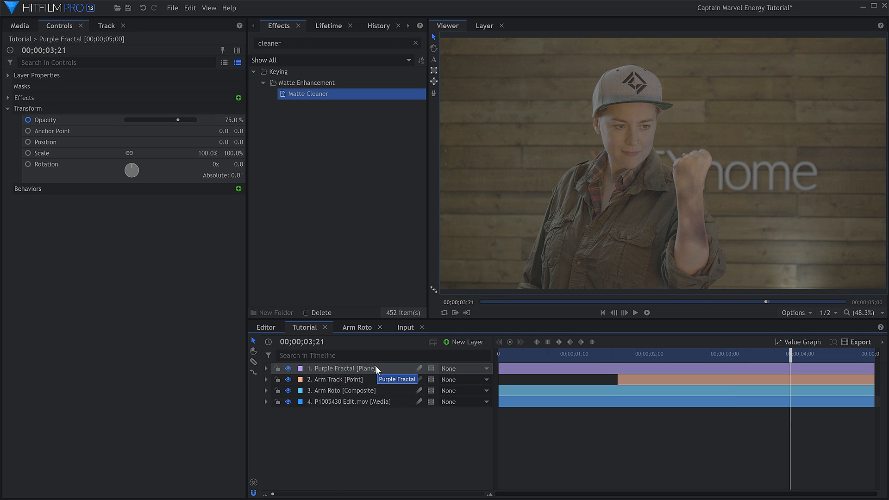
Step: Duplicate the Purple Fractal layer and rename the copy Orange Energy
right_click(376, 366)
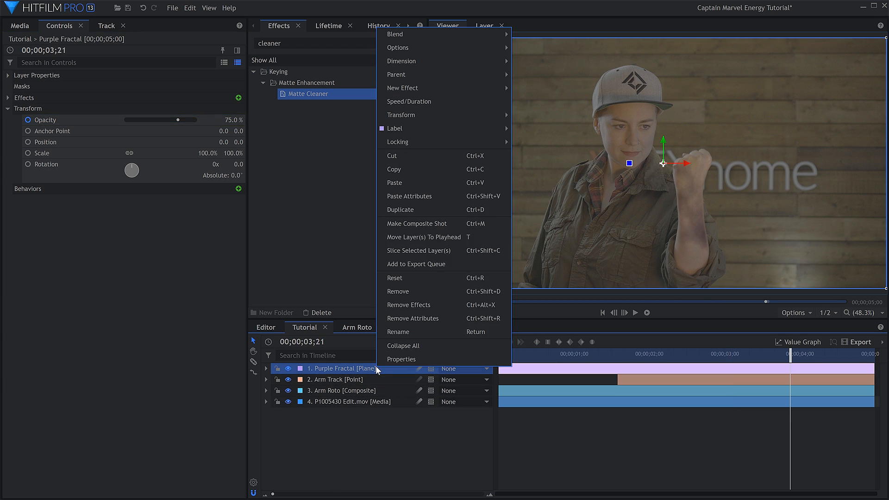
click(432, 208)
key(F2)
text(Orange Energy)
key(Return)
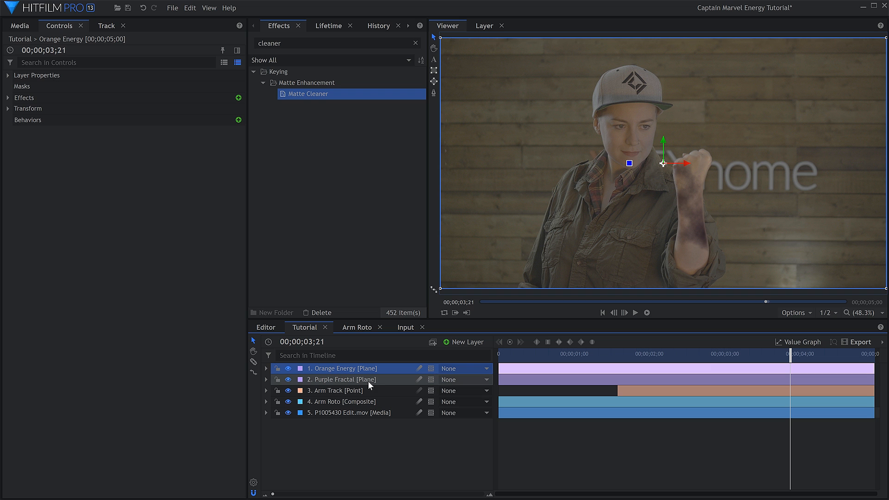
Step: Switch the Orange Energy layer to an additive blend mode and change its Fractal Noise type to Energy
right_click(374, 368)
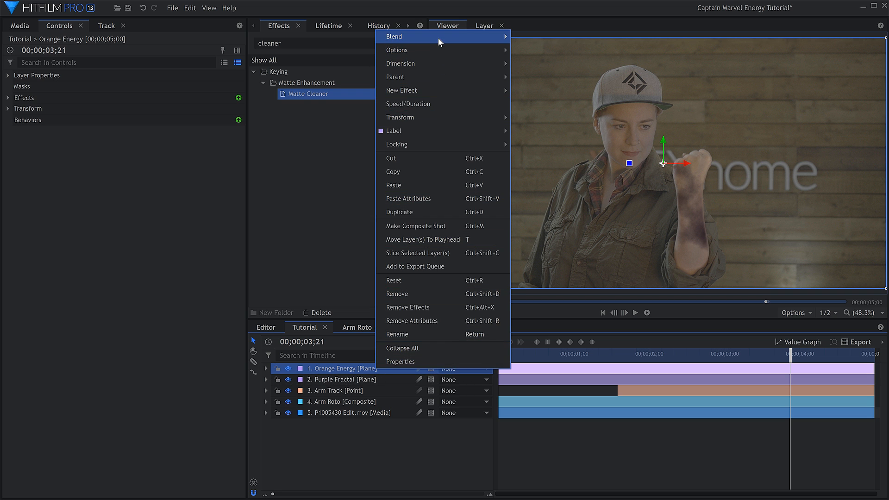
mouse_move(438, 37)
click(534, 50)
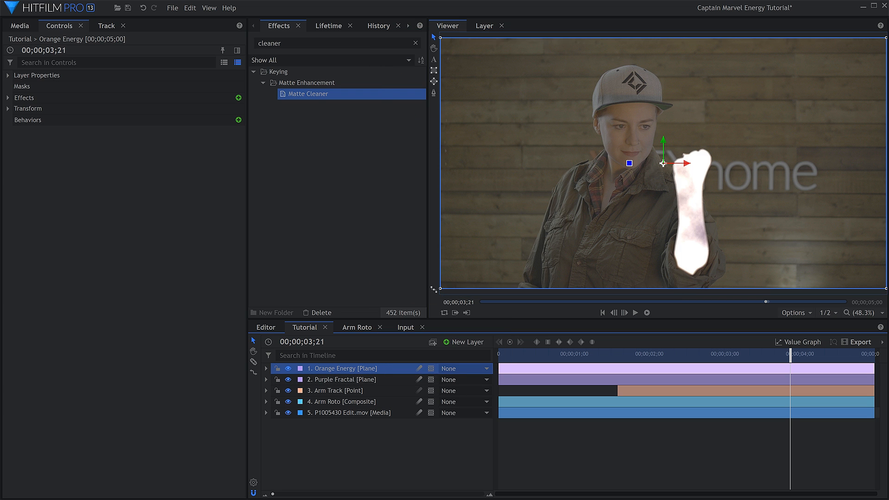
click(9, 98)
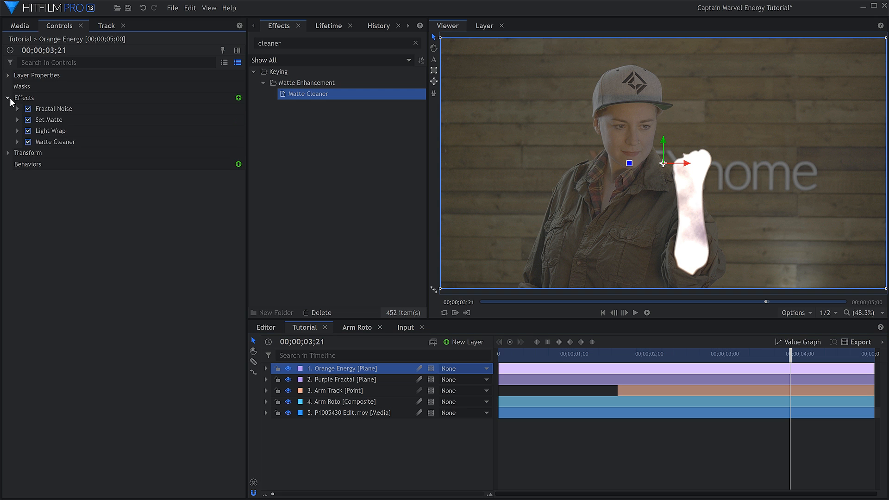
click(18, 109)
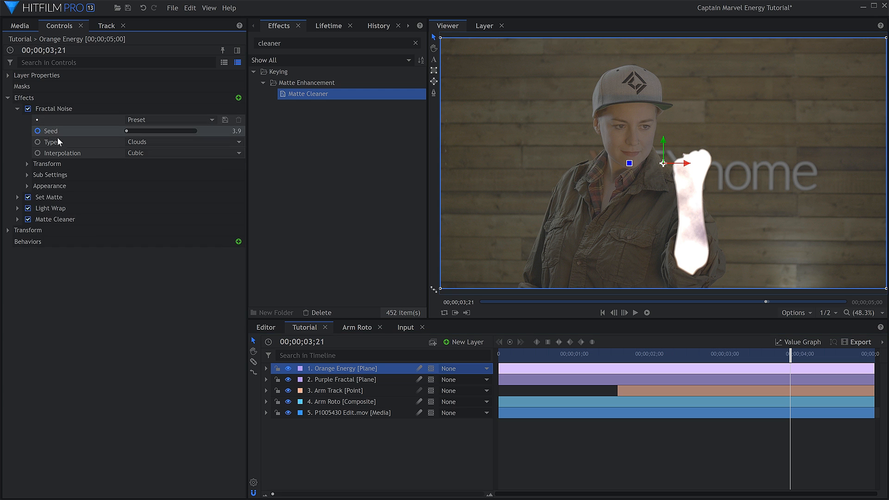
click(166, 142)
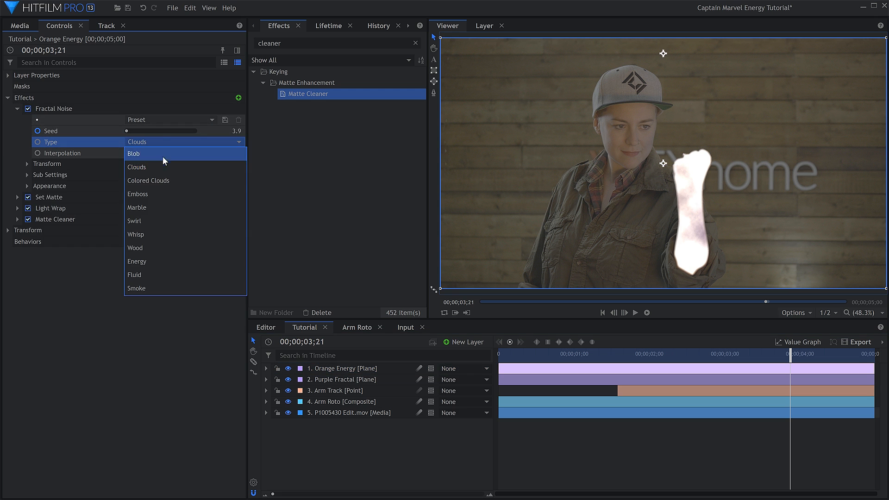
click(163, 261)
Step: Set the Orange Energy layer's Fractal Noise sub-settings Influence to 68%, appearance Exposure to 0.80 and appearance Offset to -0.44
click(26, 185)
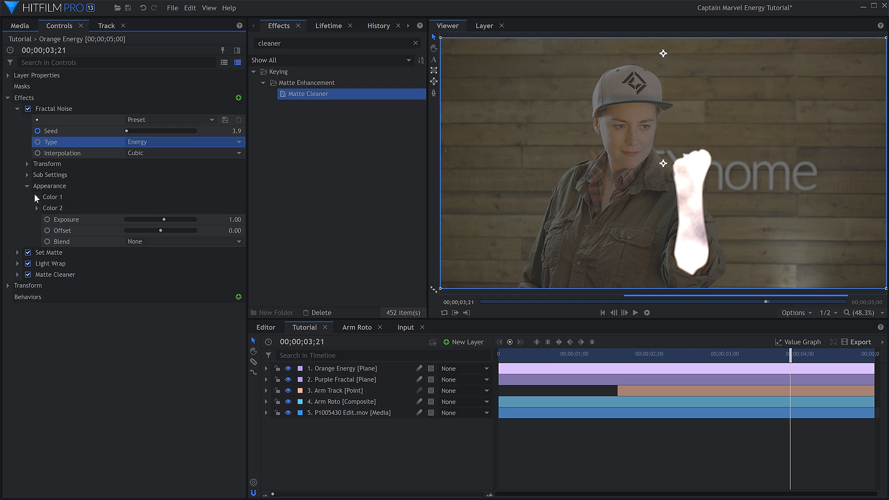
click(78, 196)
click(89, 220)
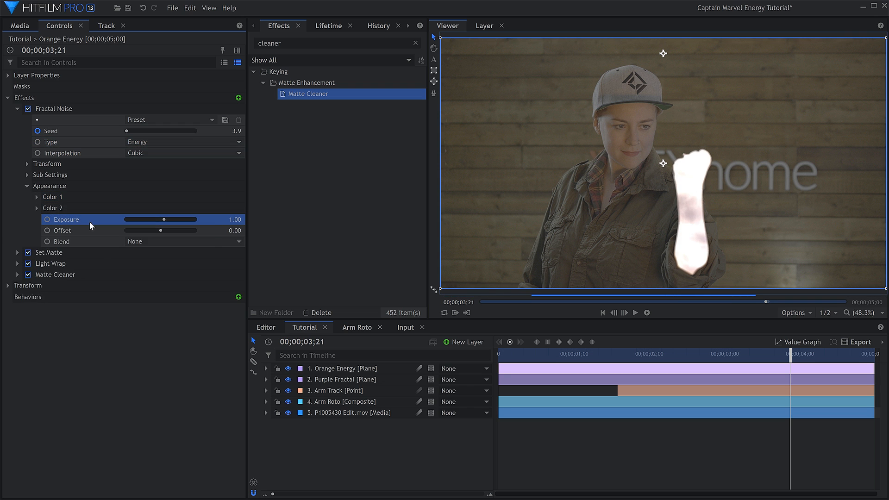
right_click(89, 222)
click(116, 268)
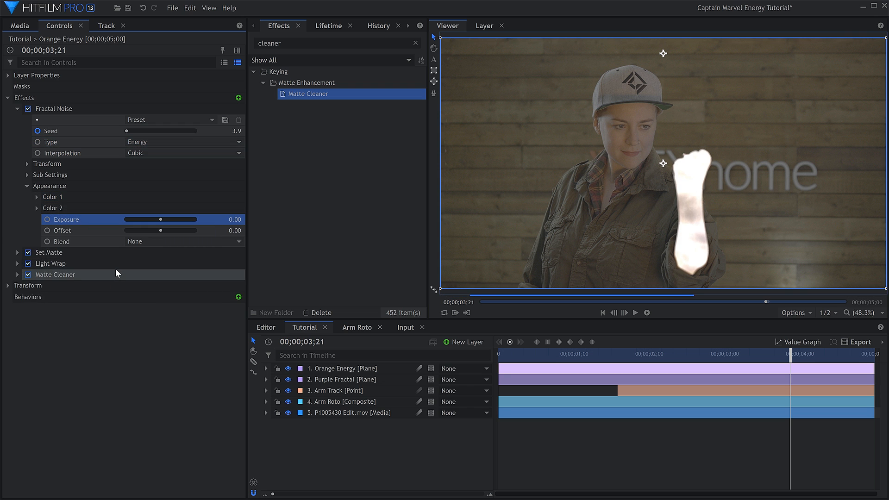
click(156, 230)
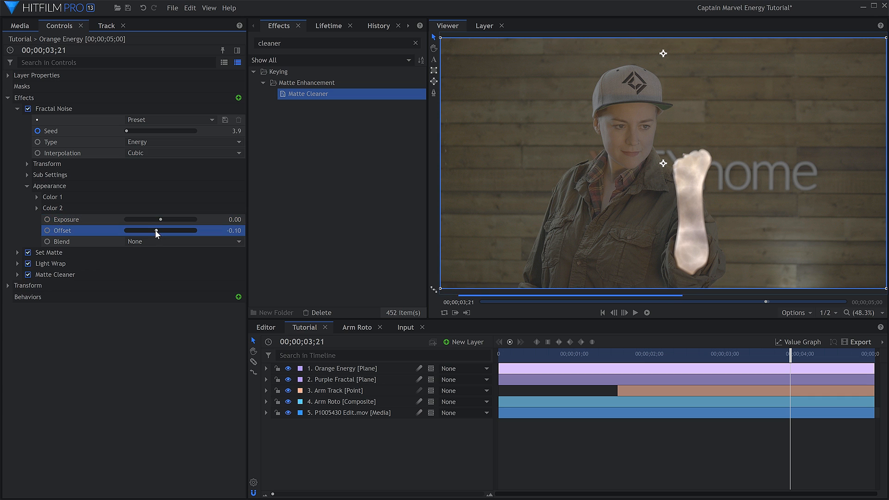
drag(154, 230, 148, 230)
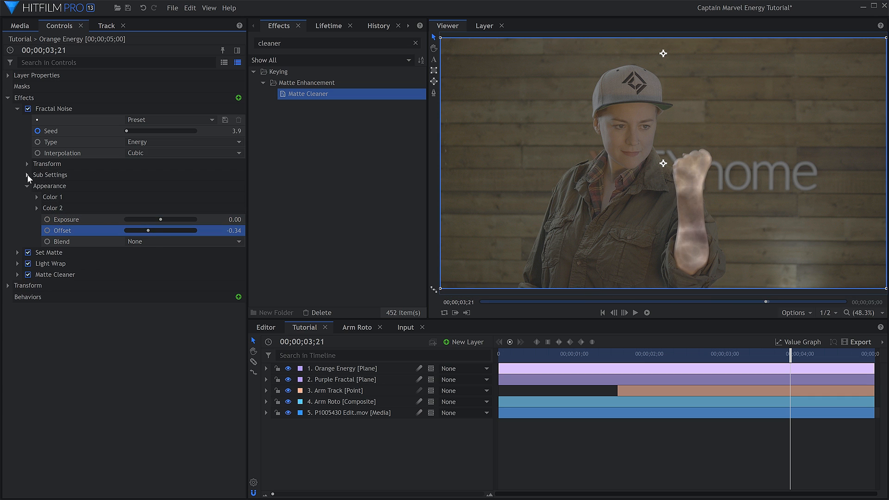
click(27, 175)
click(174, 197)
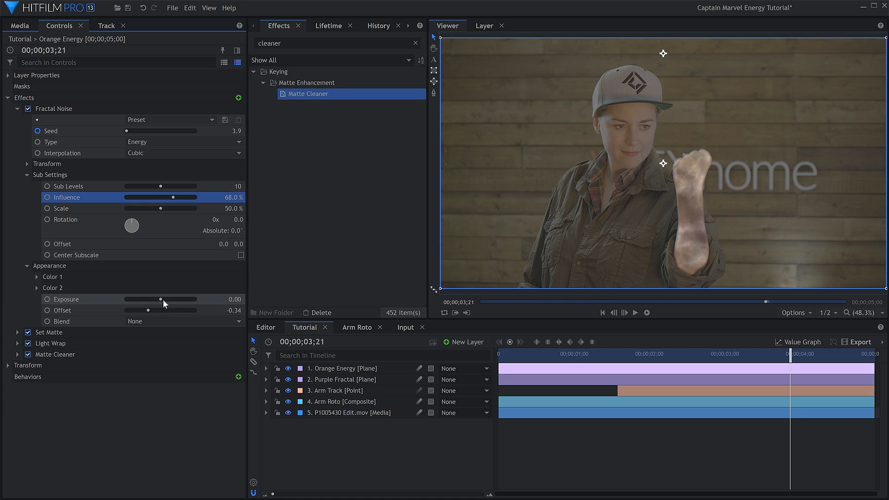
drag(162, 299, 163, 299)
click(145, 309)
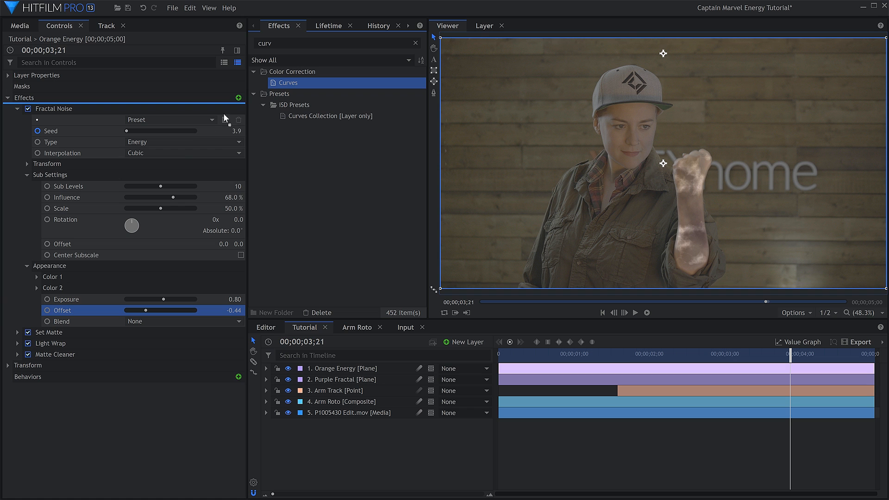
Step: Add a Curves effect between Fractal Noise and Set Matte on Orange Energy and raise the Red channel's curve
drag(226, 118, 148, 326)
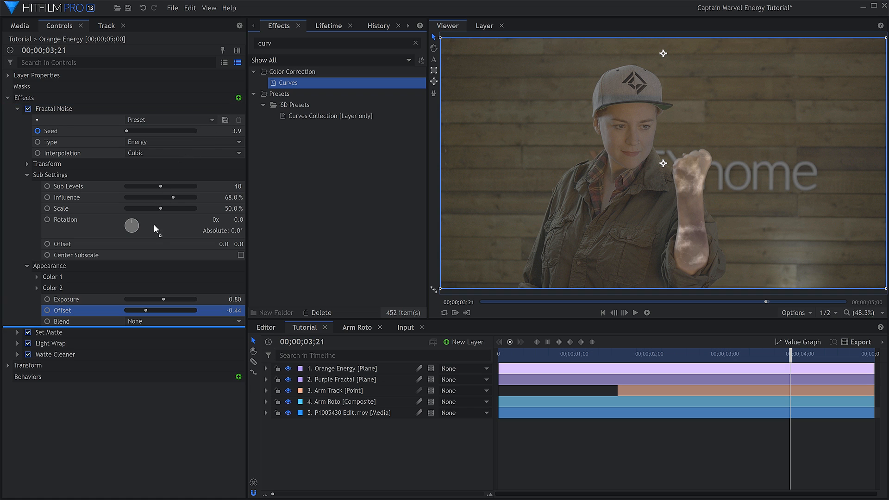
click(17, 109)
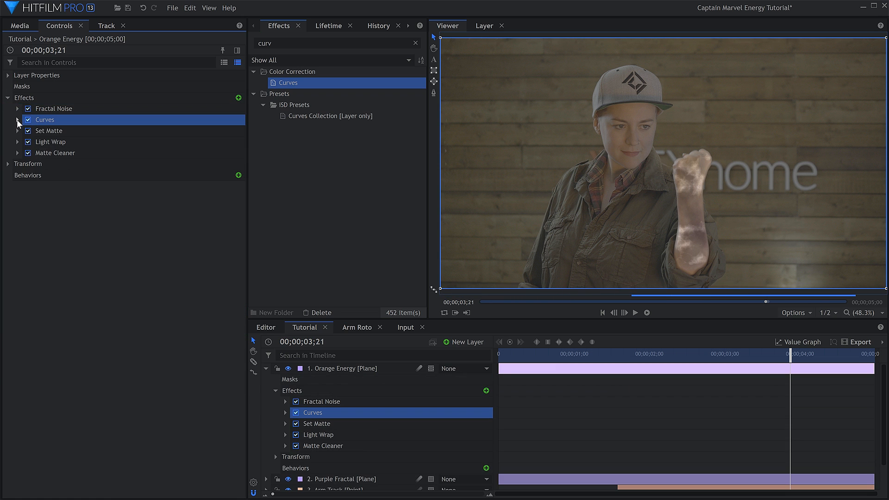
click(17, 119)
click(145, 131)
click(143, 156)
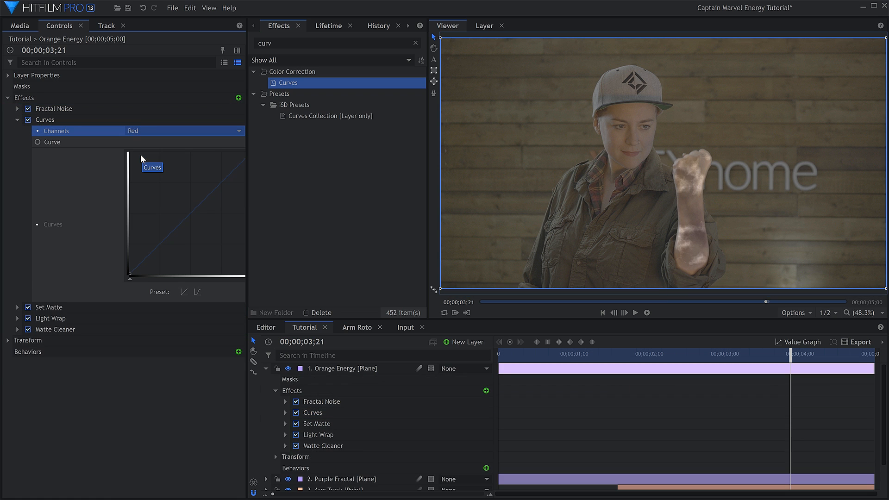
drag(205, 190, 203, 181)
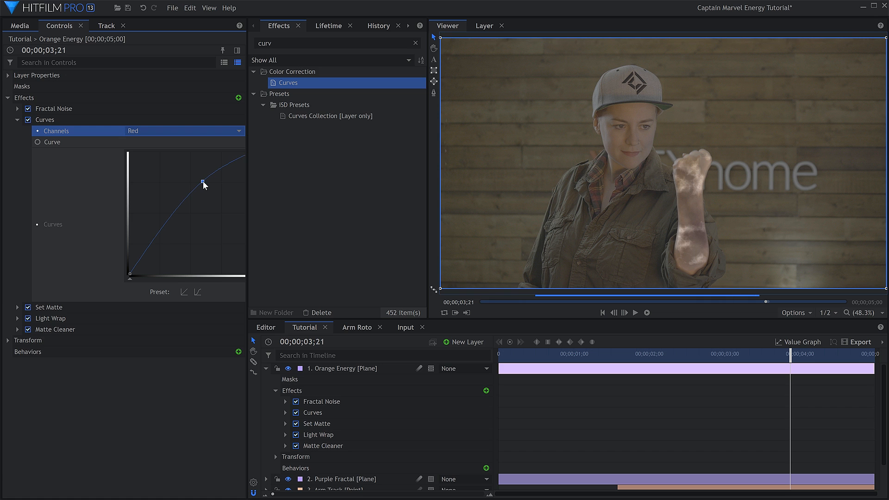
Step: Apply the S-curve preset to the Curves effect's Green channel and adjust the Blue channel's curve
click(164, 132)
click(156, 169)
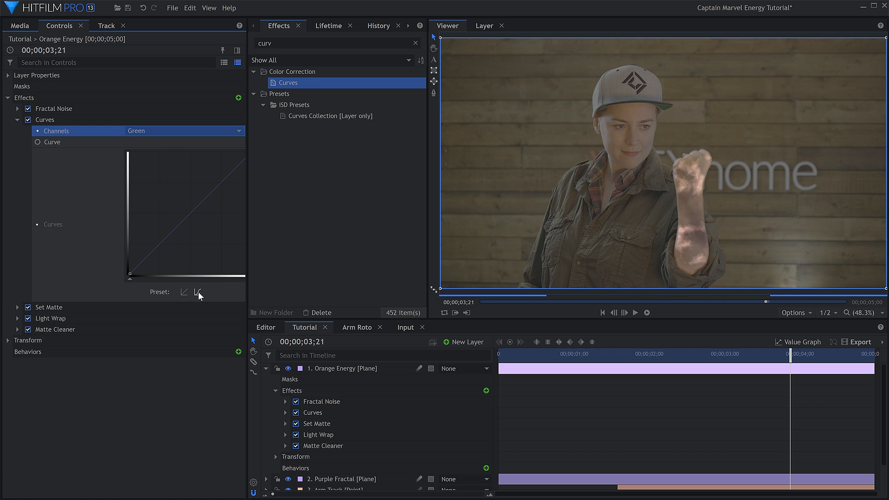
click(198, 291)
click(180, 132)
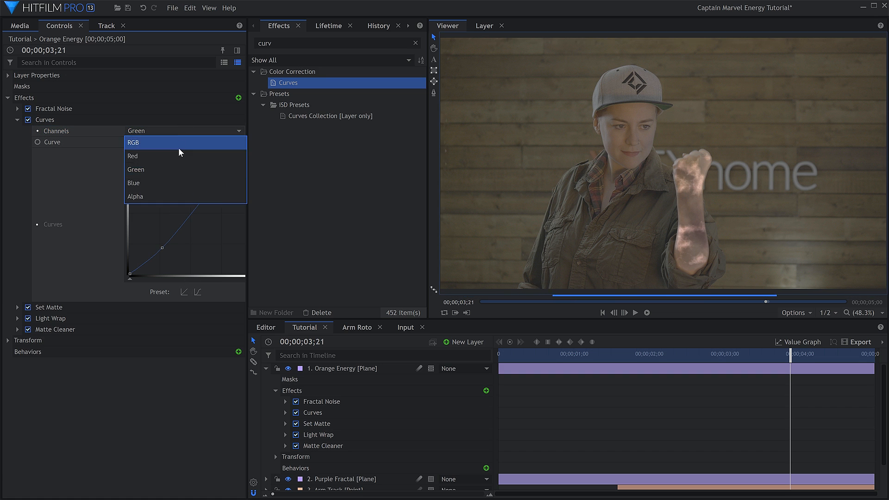
click(170, 183)
click(192, 215)
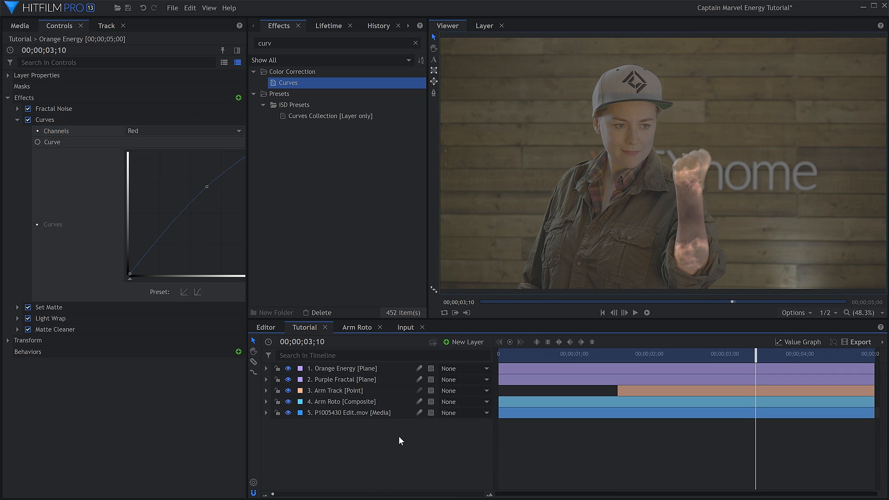
Step: Add the Glow effect after Matte Cleaner on the Orange Energy layer and show its settings
click(297, 43)
text(glow)
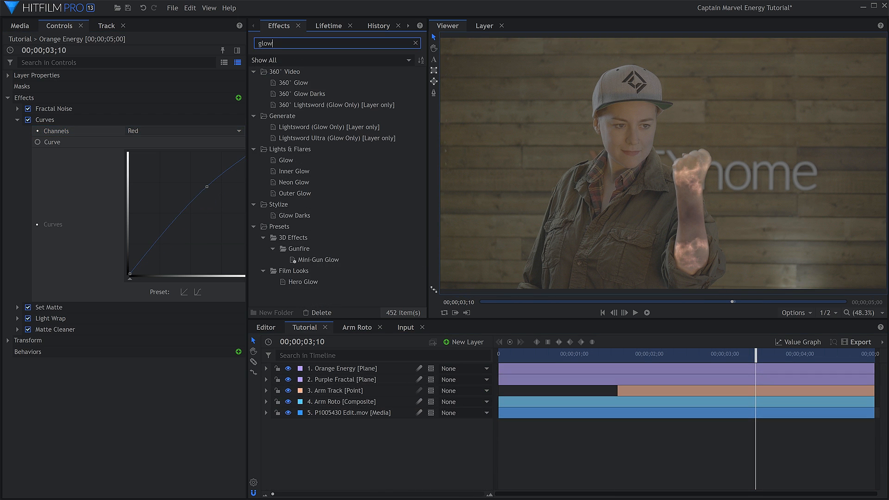
drag(285, 160, 115, 332)
click(17, 119)
click(18, 163)
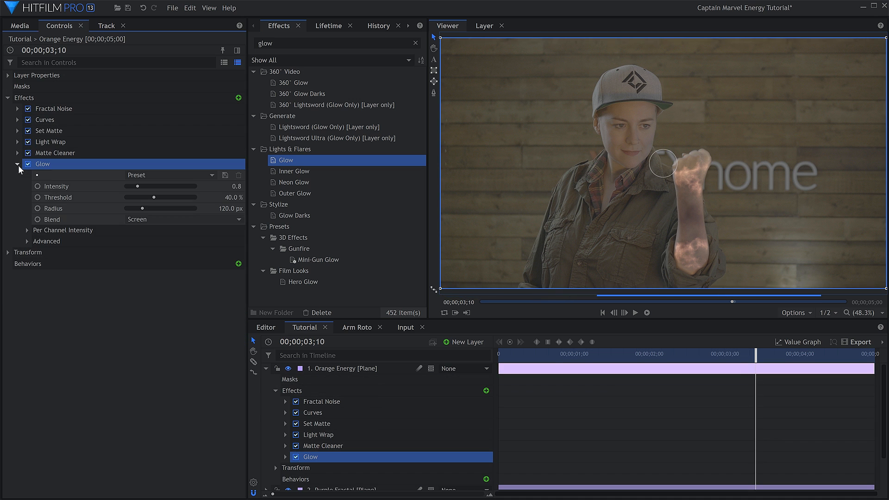
Step: Set the Glow's Threshold to 9%, Radius to 261.1 px and Intensity to 0.7
click(135, 197)
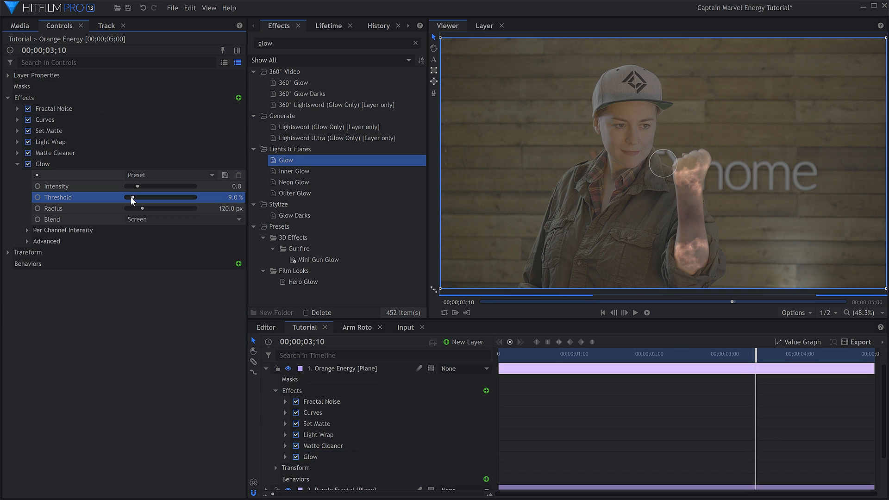
click(156, 187)
click(159, 208)
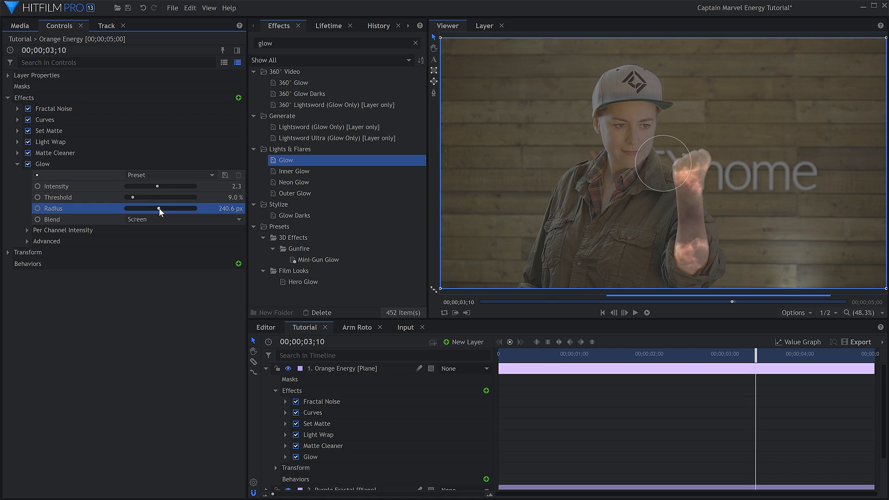
drag(160, 207, 160, 208)
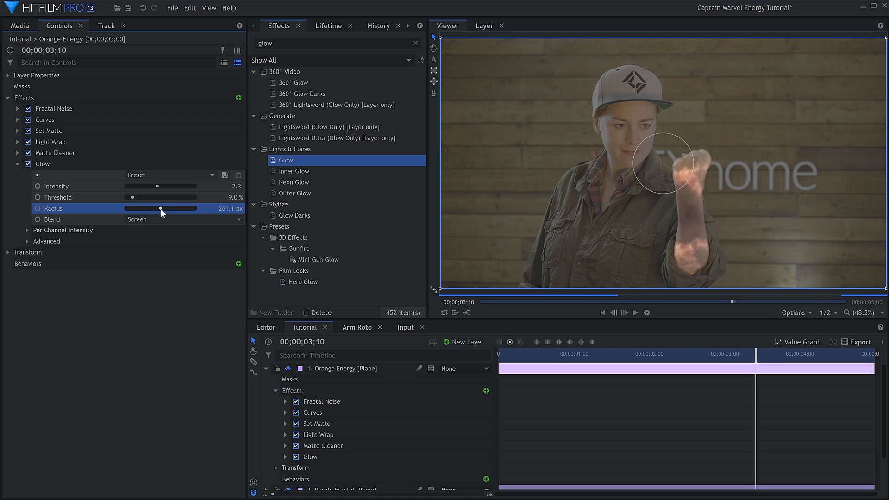
click(135, 187)
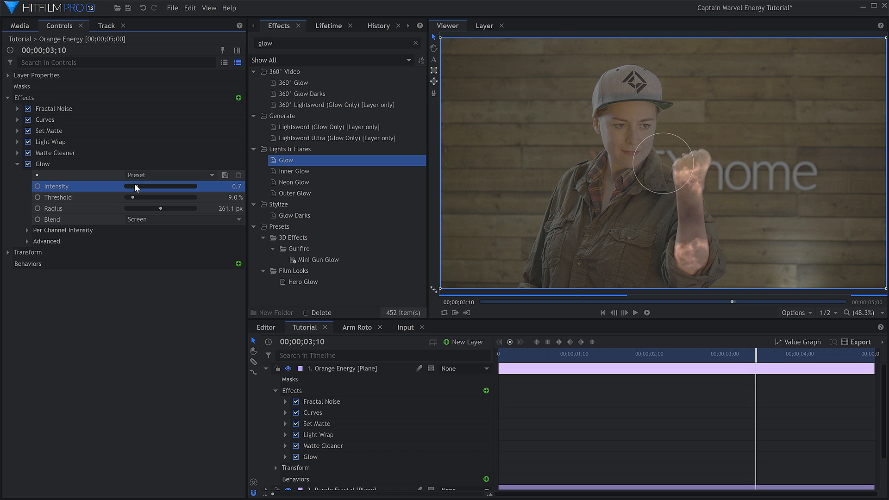
click(43, 164)
click(17, 164)
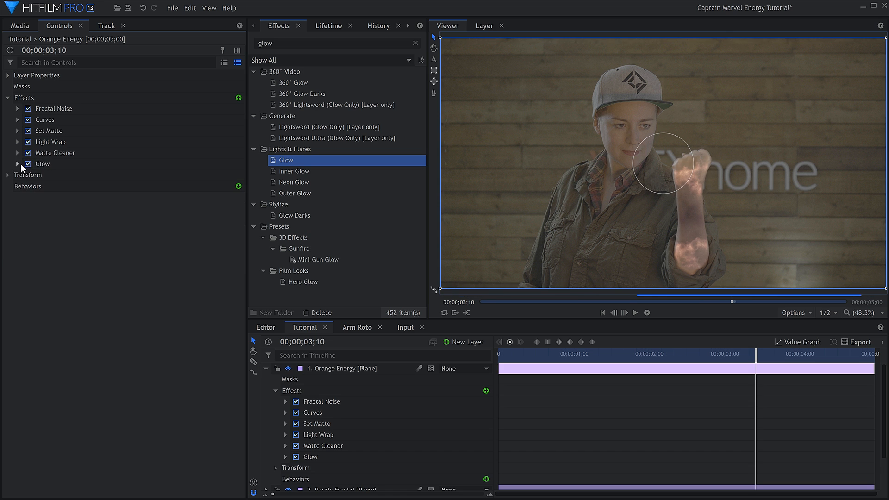
Step: Duplicate the Glow effect and set the copy's Threshold to 6%, Radius to 368.6 px and Intensity to 1.4
right_click(63, 164)
click(78, 202)
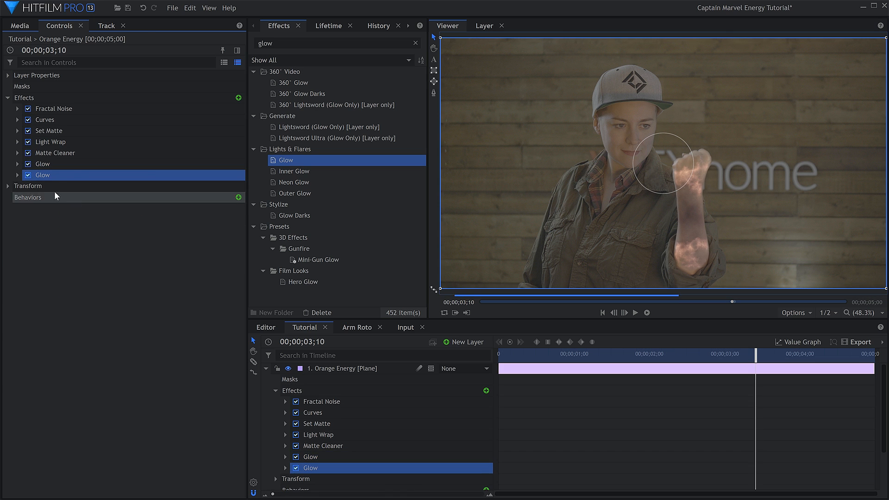
click(17, 174)
drag(129, 207, 176, 218)
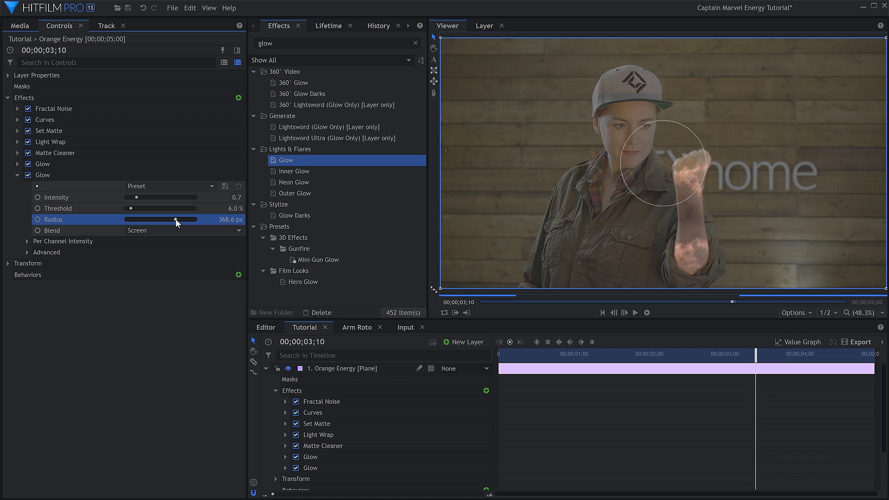
click(143, 196)
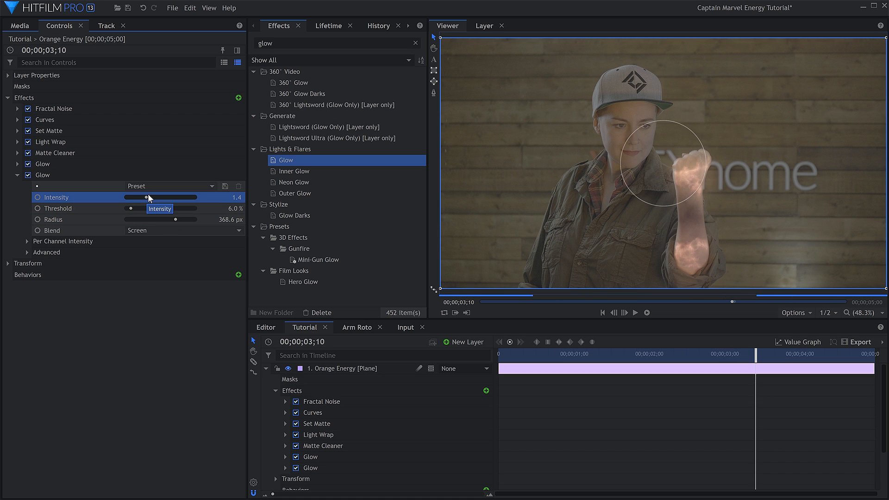
Step: Add a grade layer named Initial Grade above the Orange Energy layer and preview the graded arm effect
click(267, 368)
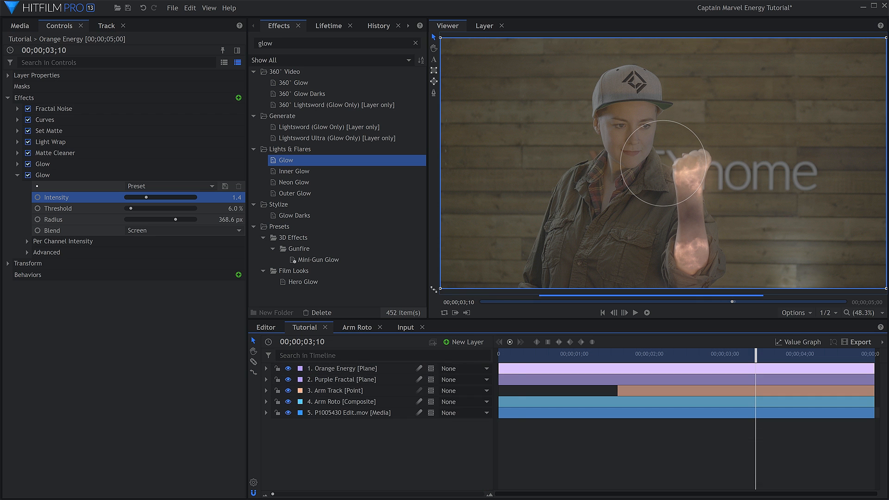
click(464, 341)
click(461, 381)
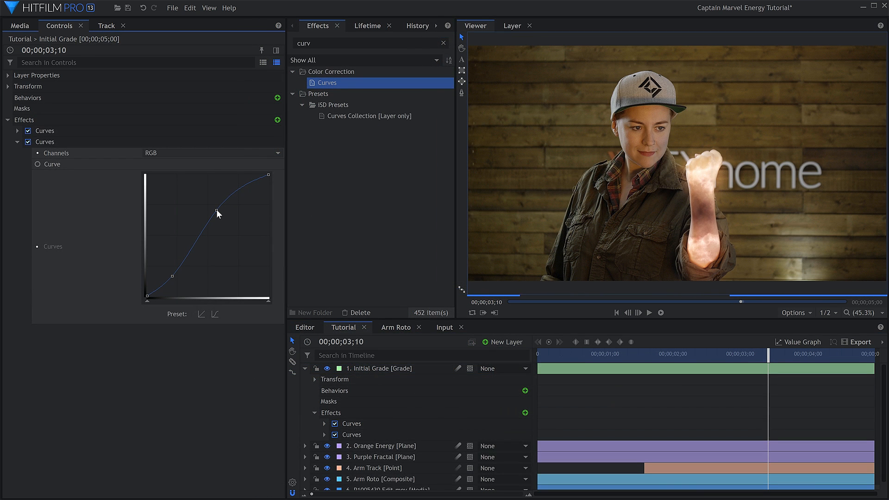
drag(739, 355, 723, 354)
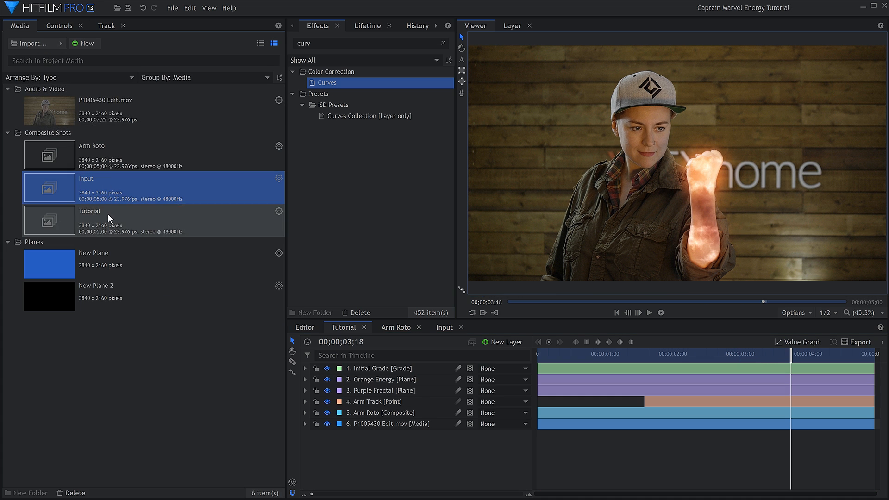
Step: Add New Plane 2 beneath the Initial Grade layer, scaled to 50% and rotated about 90°, and position it over the arm
drag(119, 298, 399, 372)
drag(643, 162, 678, 129)
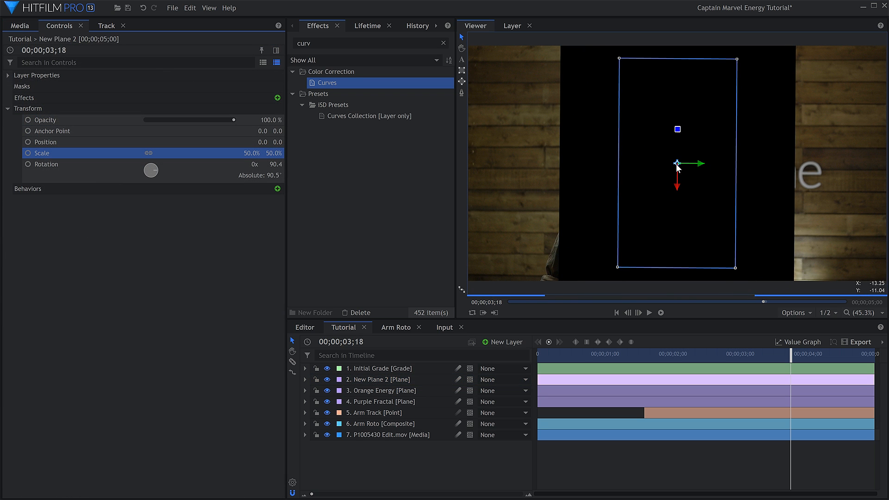
drag(677, 166, 703, 214)
Step: Parent the Initial Grade layer to Arm Track and change New Plane 2's blend mode to drop out its black fill
click(510, 369)
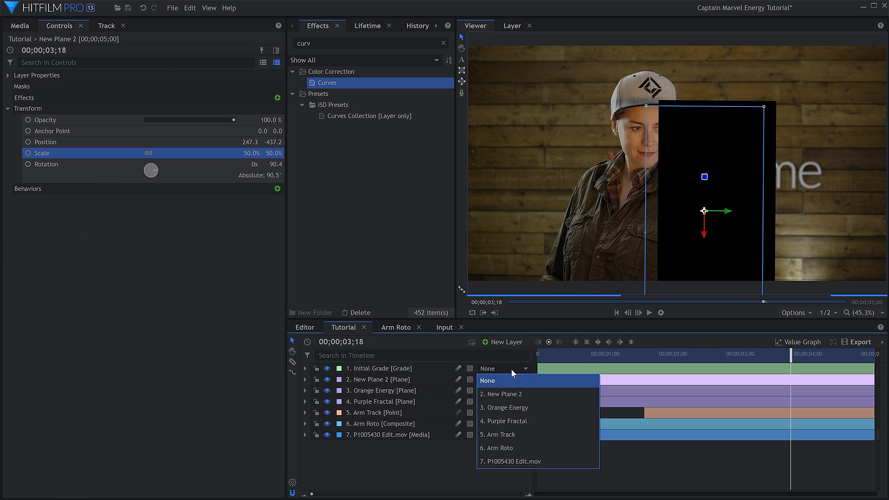
click(518, 435)
right_click(432, 382)
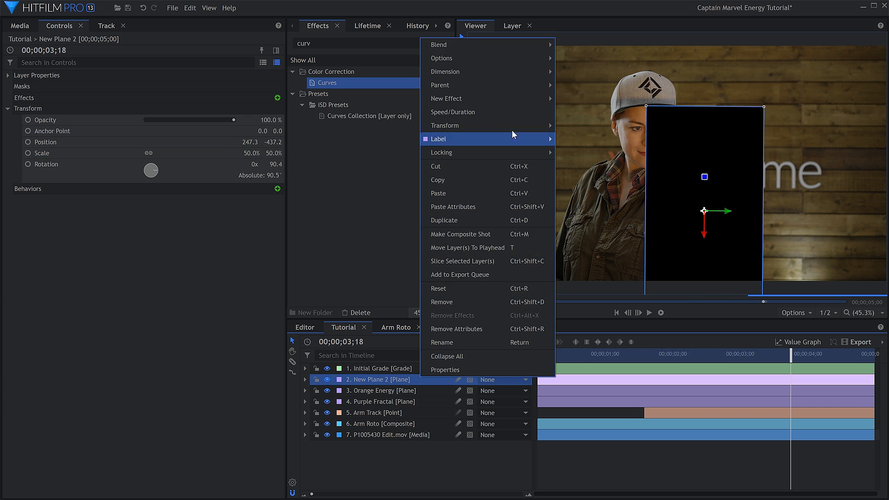
key(Escape)
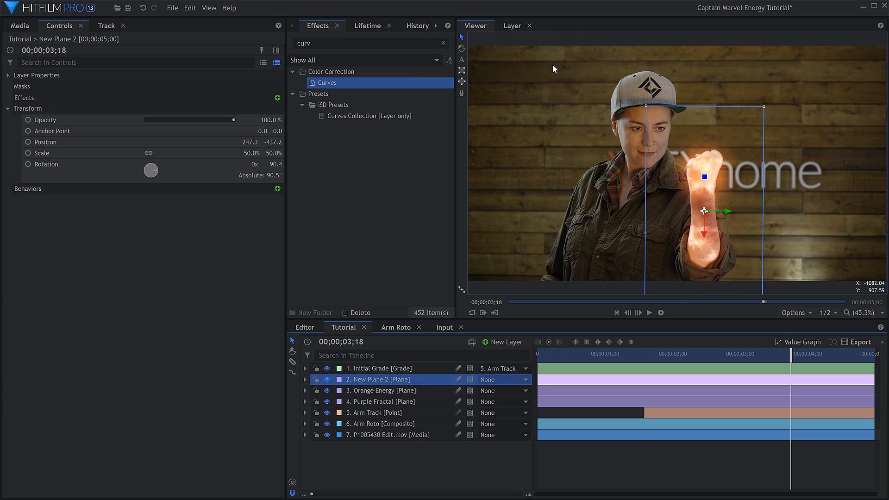
Step: Draw five separate open, curved freehand mask paths on New Plane 2 around the edges of the fist and forearm
click(461, 93)
scroll(774, 218, up, 2)
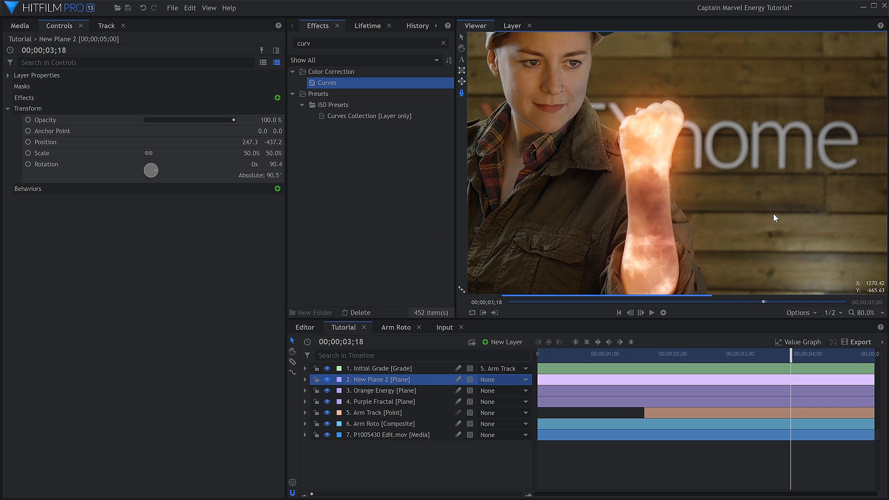
drag(681, 173, 697, 158)
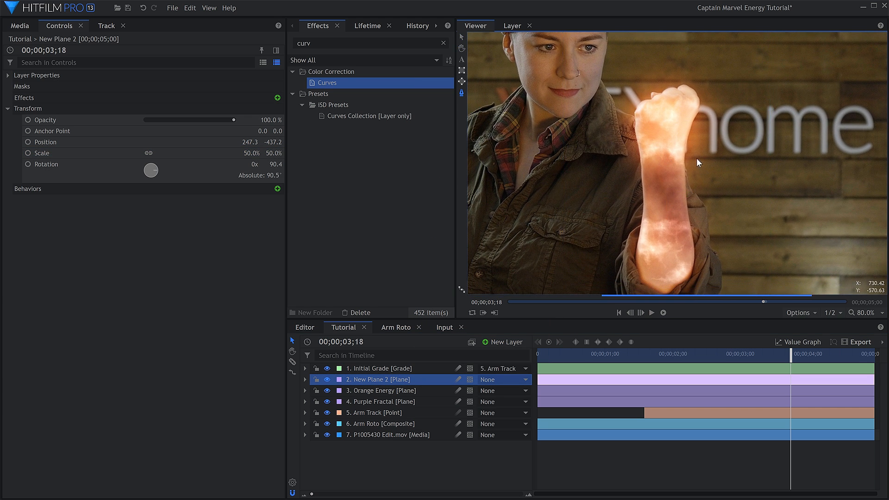
click(692, 118)
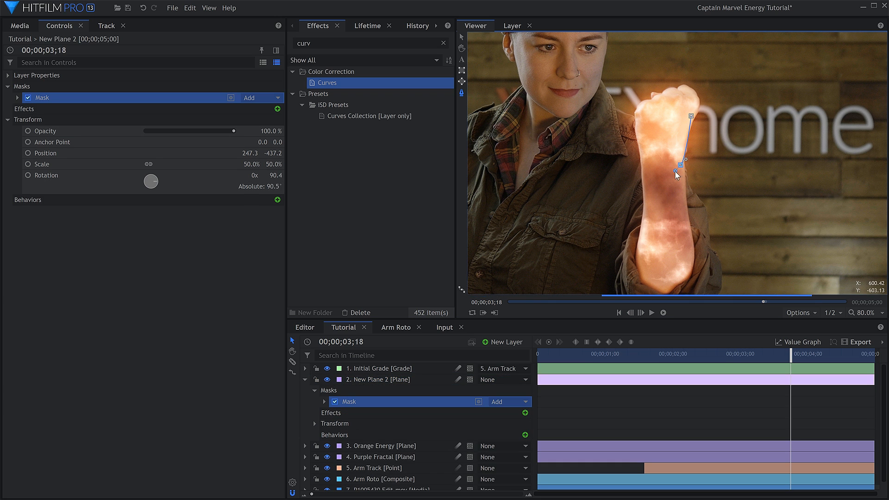
click(407, 379)
drag(646, 134, 637, 144)
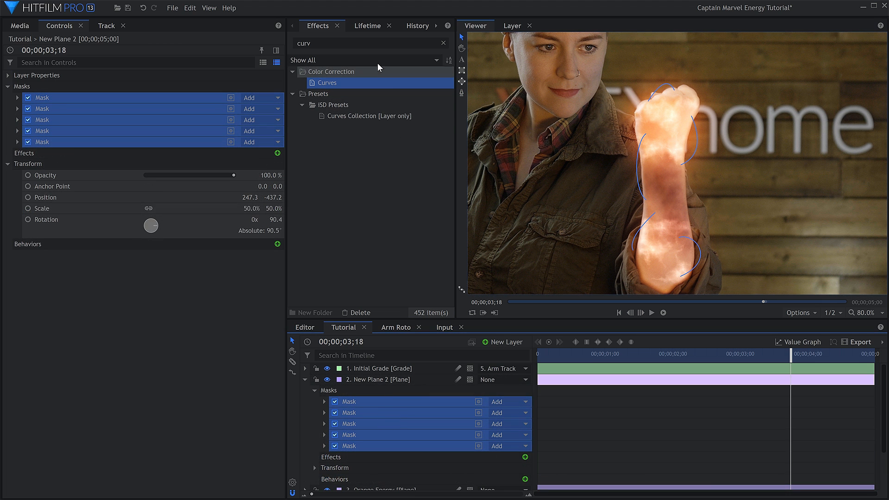
Step: Apply the Neon Path effect to New Plane 2 and open its settings
click(370, 43)
text(neon path)
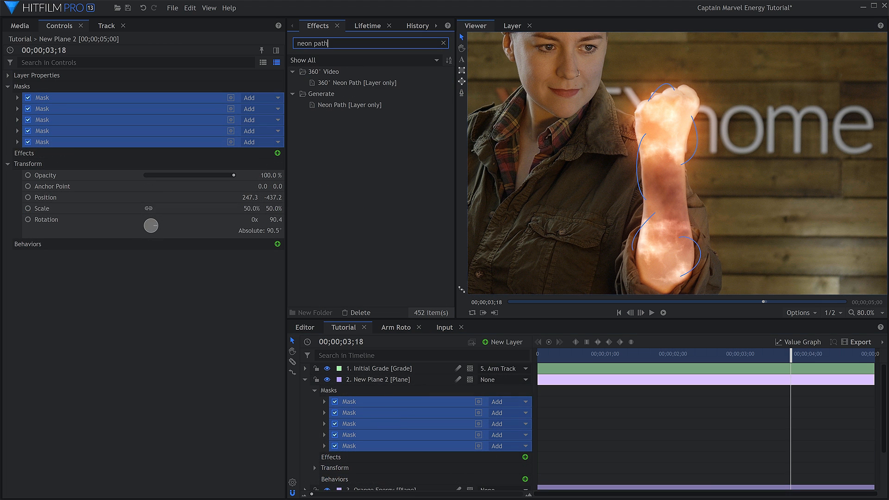
drag(361, 105, 88, 157)
click(8, 174)
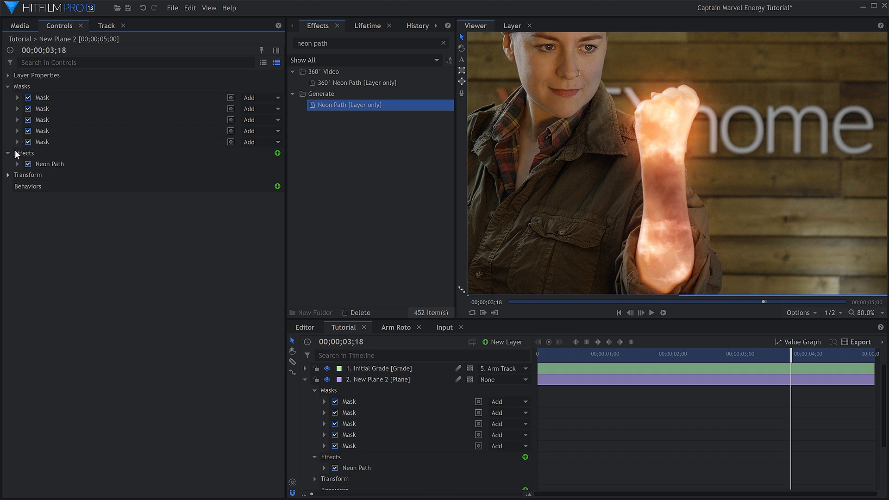
click(8, 87)
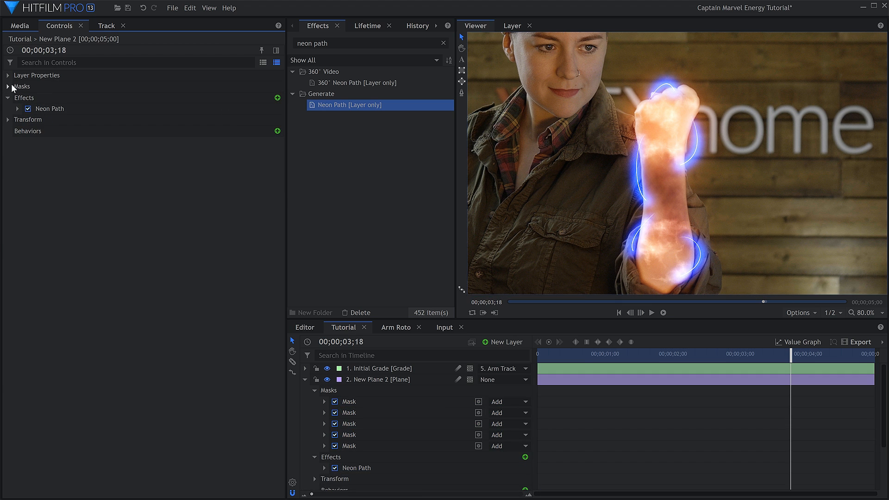
click(17, 109)
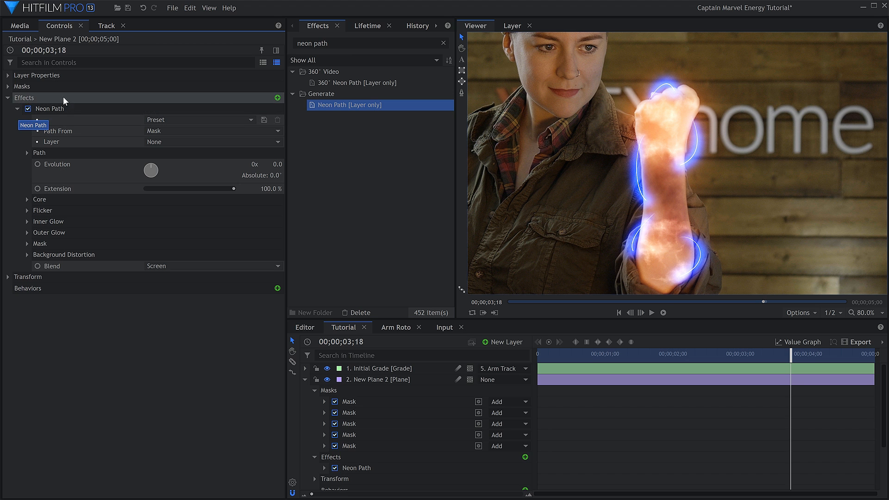
click(8, 86)
click(54, 99)
click(62, 153)
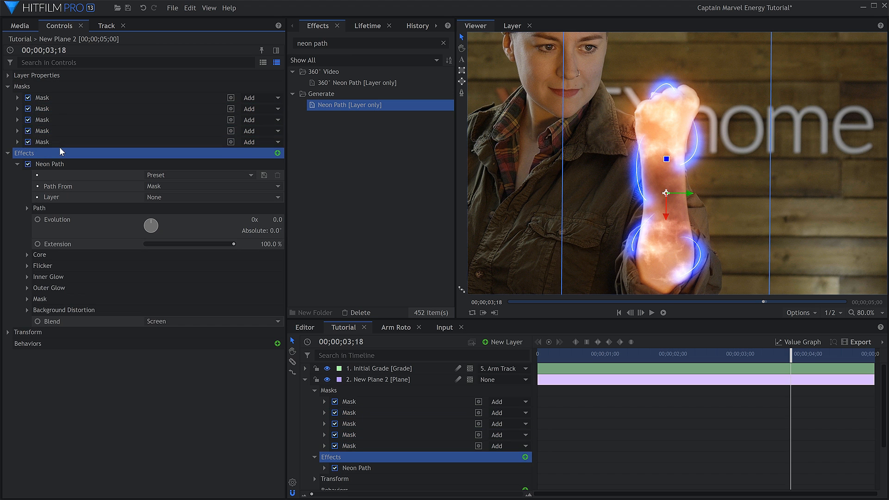
click(56, 120)
click(54, 143)
click(61, 208)
Step: Keyframe Neon Path's Evolution from 0 at the first frame to 10 full rotations at 00;00;04;23
click(69, 226)
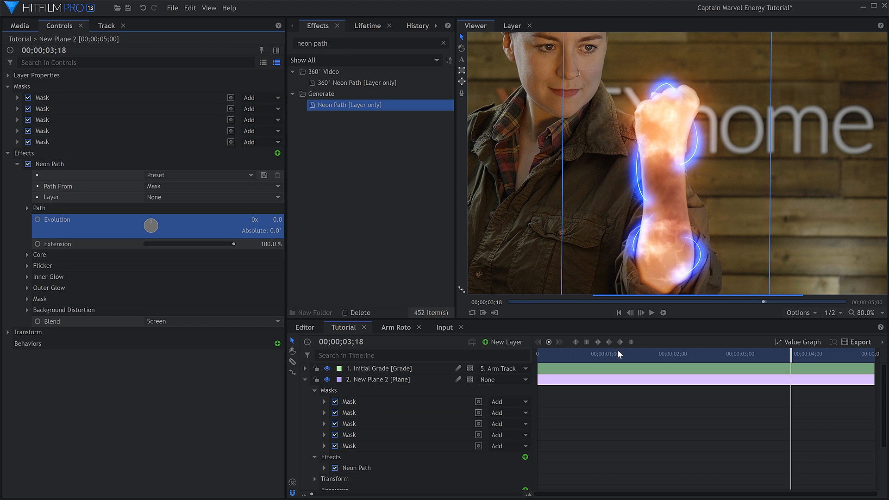
drag(562, 353, 537, 353)
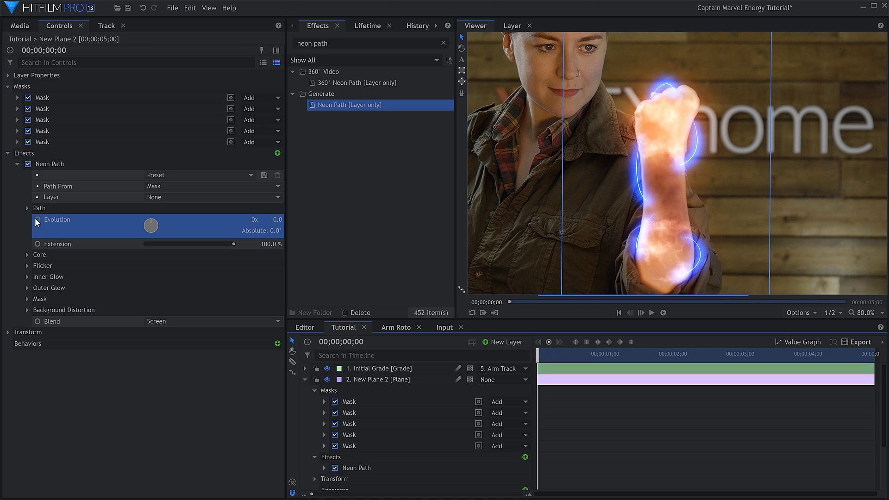
click(38, 219)
drag(597, 354, 878, 359)
click(255, 220)
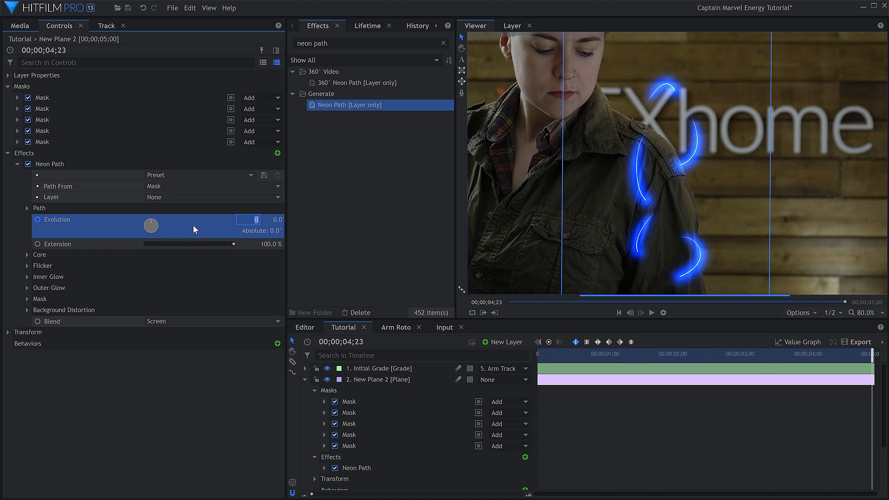
text(1)
text(0)
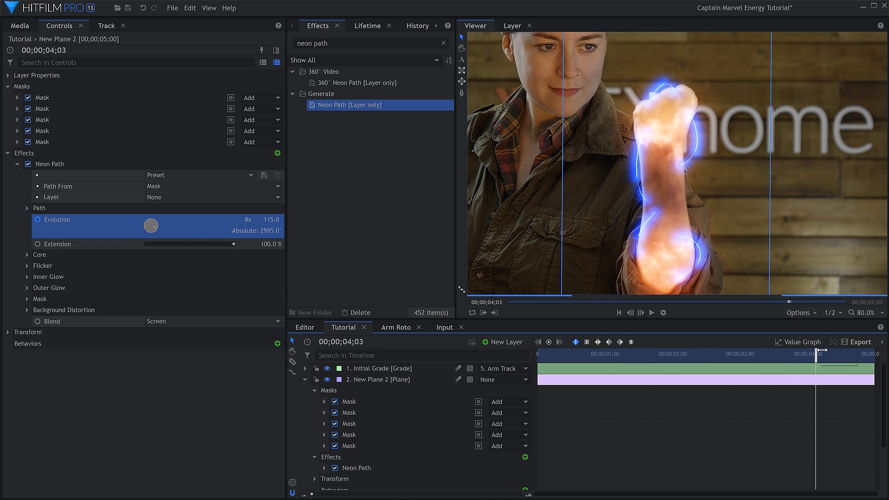
Step: At 00;00;03;18, set Neon Path's Extension to 47% and its Core Distortion to 60 px
drag(816, 352, 791, 352)
drag(233, 244, 187, 244)
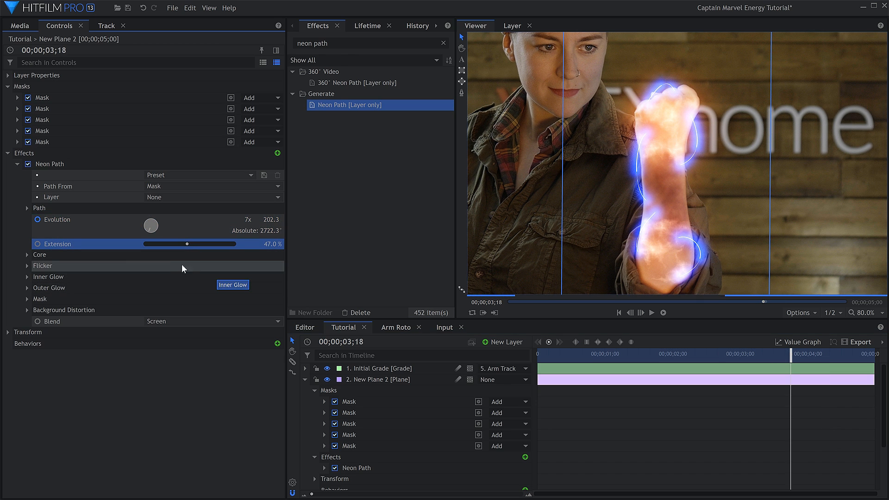
click(27, 255)
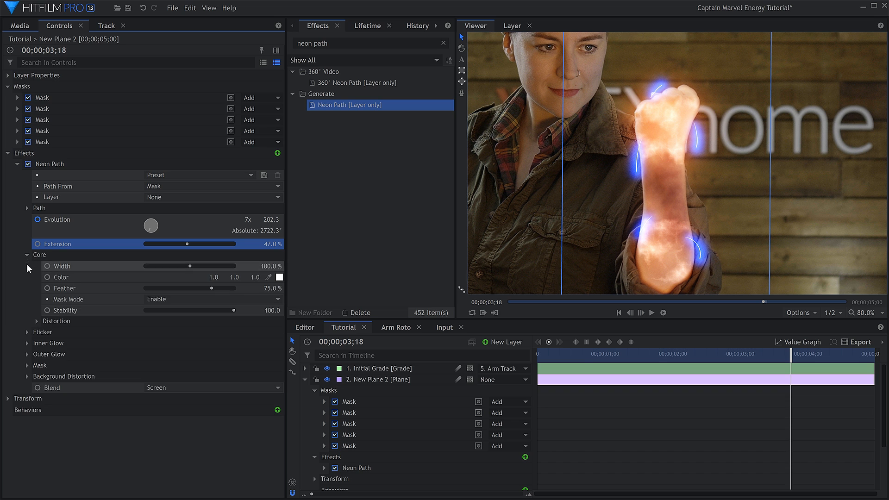
click(36, 321)
click(172, 333)
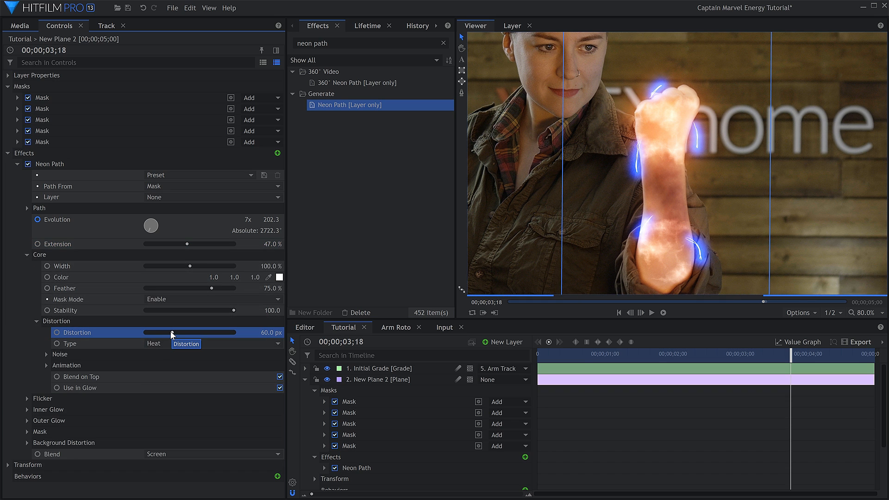
click(27, 254)
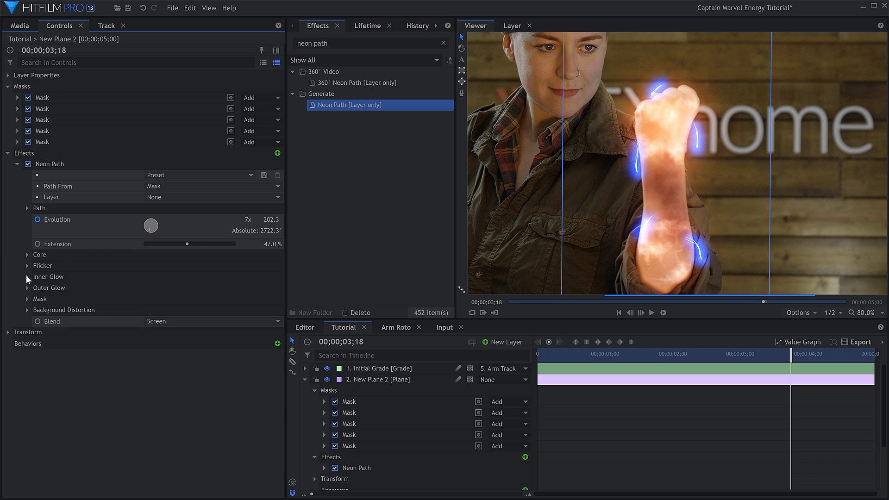
Step: Change Neon Path's Inner Glow color to orange
click(27, 277)
click(279, 299)
click(528, 159)
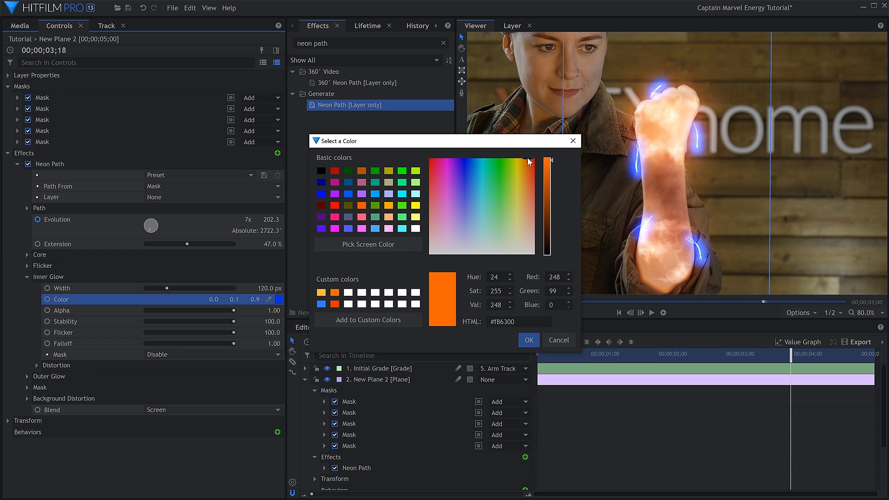
drag(529, 173, 527, 175)
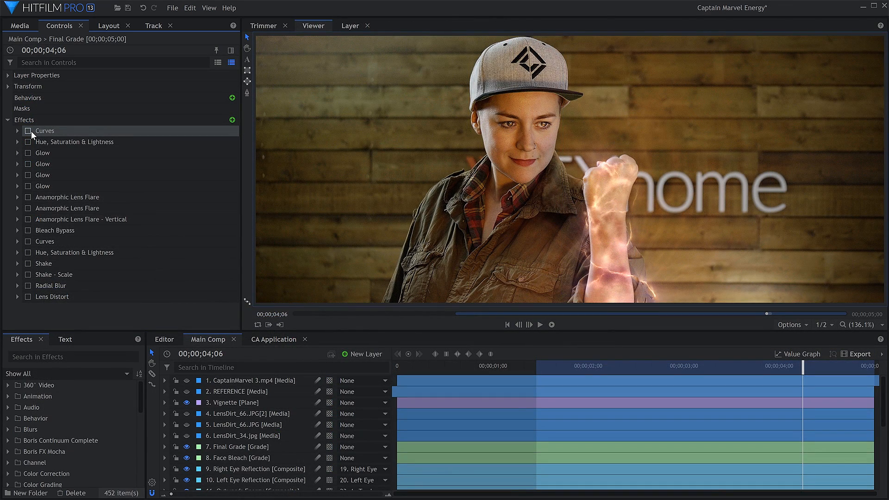
Step: On Main Comp's Final Grade layer, enable the first Curves and Hue, Saturation & Lightness, the four Glows and the three Anamorphic Lens Flares
click(29, 142)
click(29, 153)
click(28, 164)
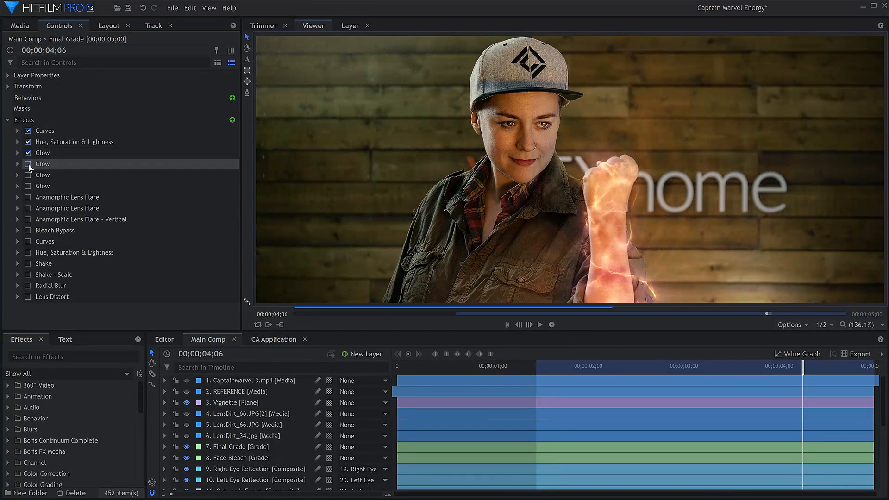
click(28, 175)
click(28, 185)
click(28, 197)
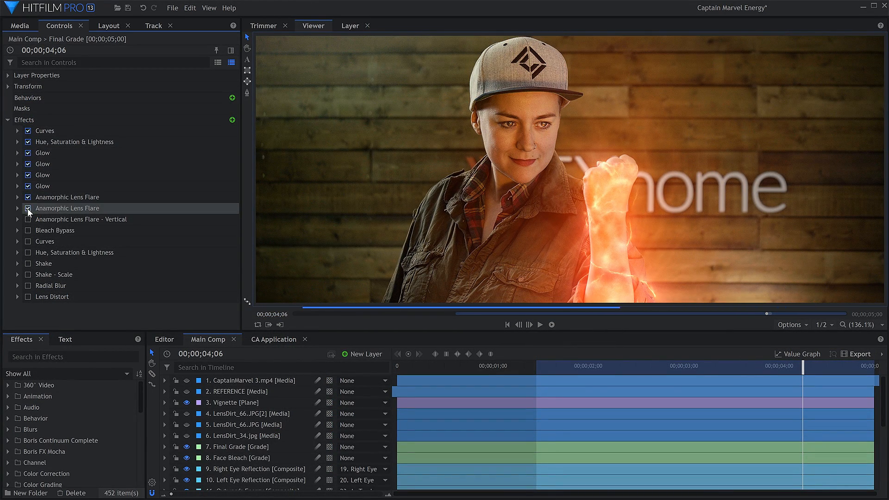
click(27, 208)
click(28, 217)
Step: Enable Final Grade's Bleach Bypass, second Curves and Hue, Saturation & Lightness, Shake, Shake - Scale, Radial Blur and Lens Distort effects
click(28, 230)
click(28, 241)
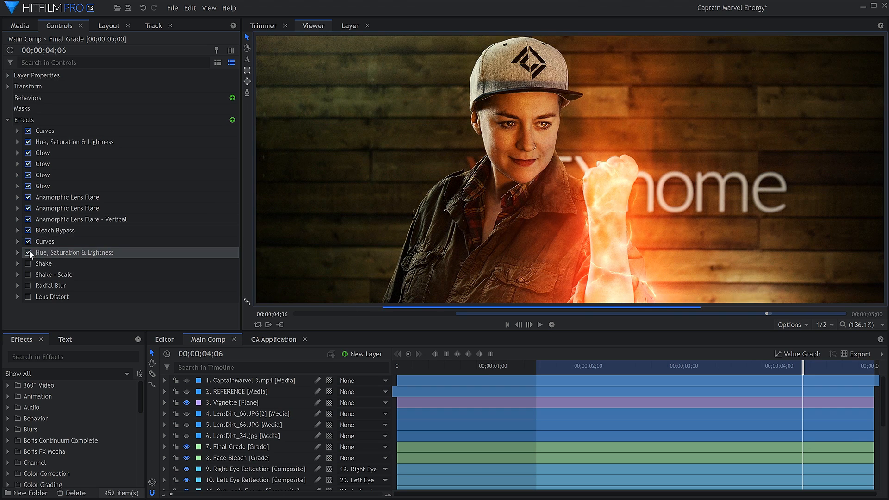
click(28, 252)
click(27, 264)
click(28, 275)
click(28, 285)
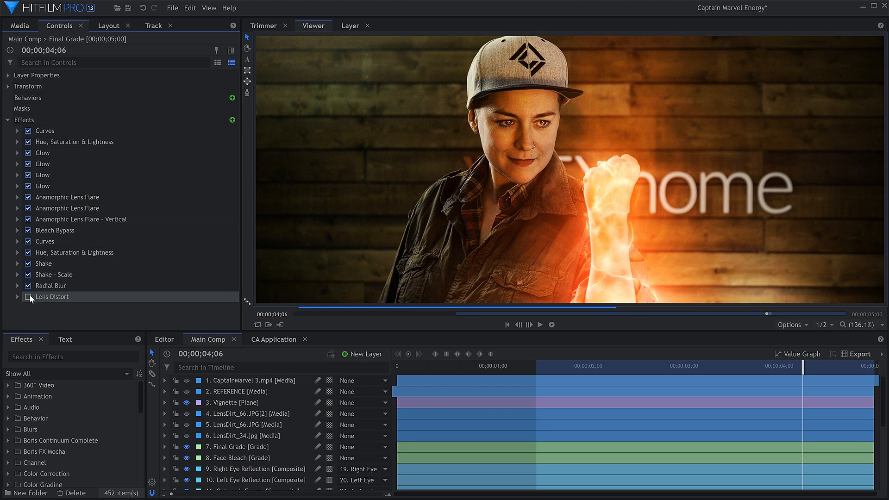
click(29, 297)
Step: Make the LensDirt_34.jpg layer and both LensDirt_66.JPG layers visible in Main Comp
click(187, 434)
click(187, 424)
click(187, 413)
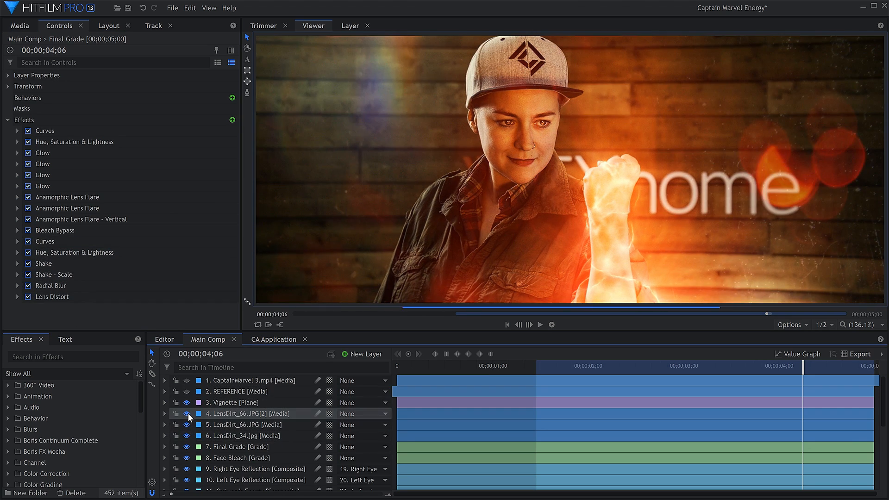